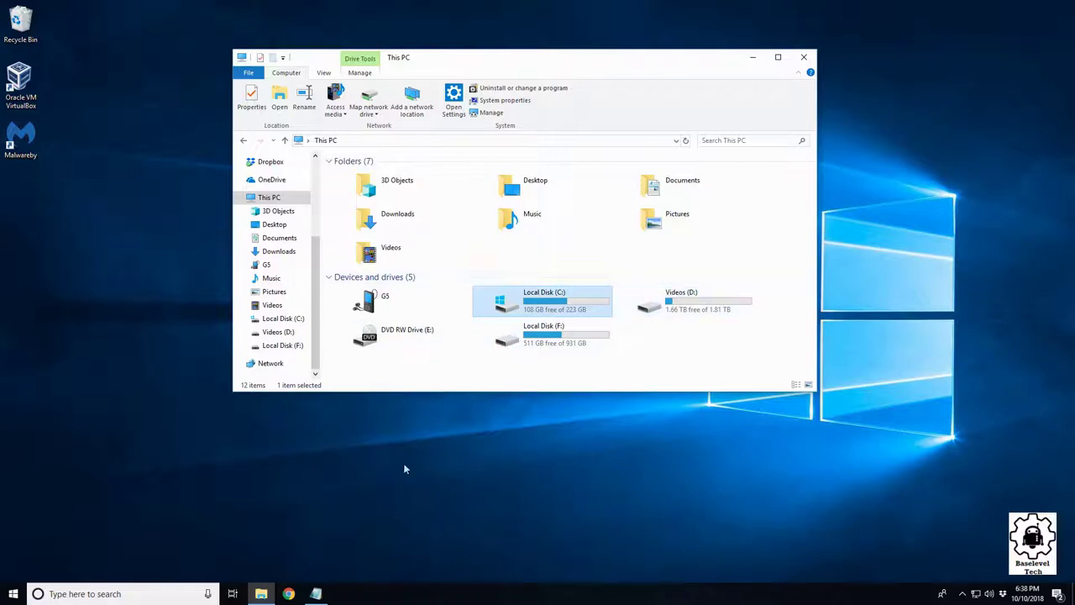
# Search Windows for "control panel" and open the Control Panel
pyautogui.click(127, 598)
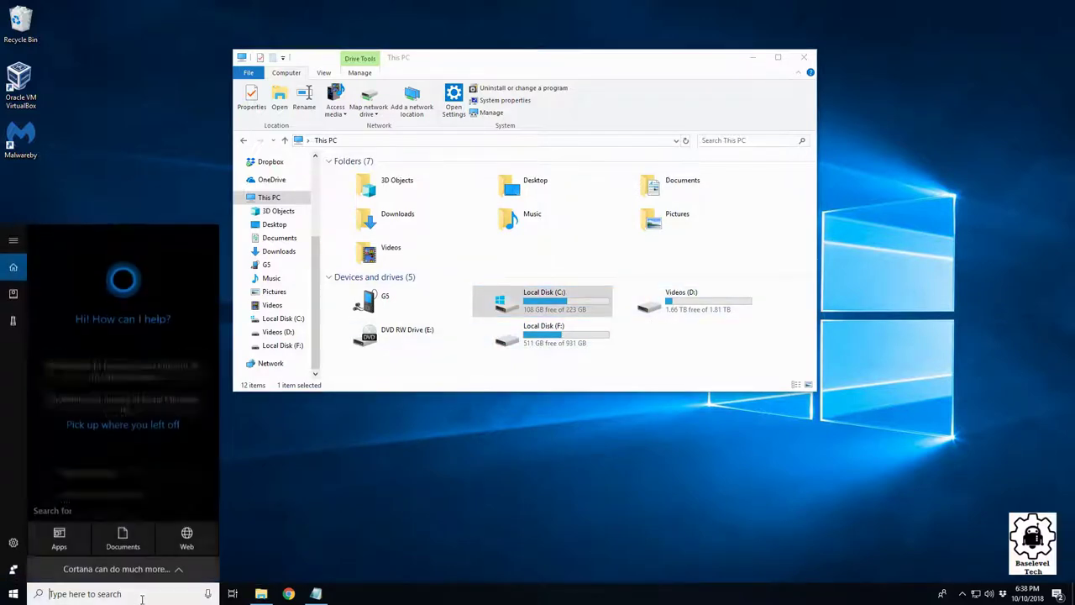
pyautogui.write('contr')
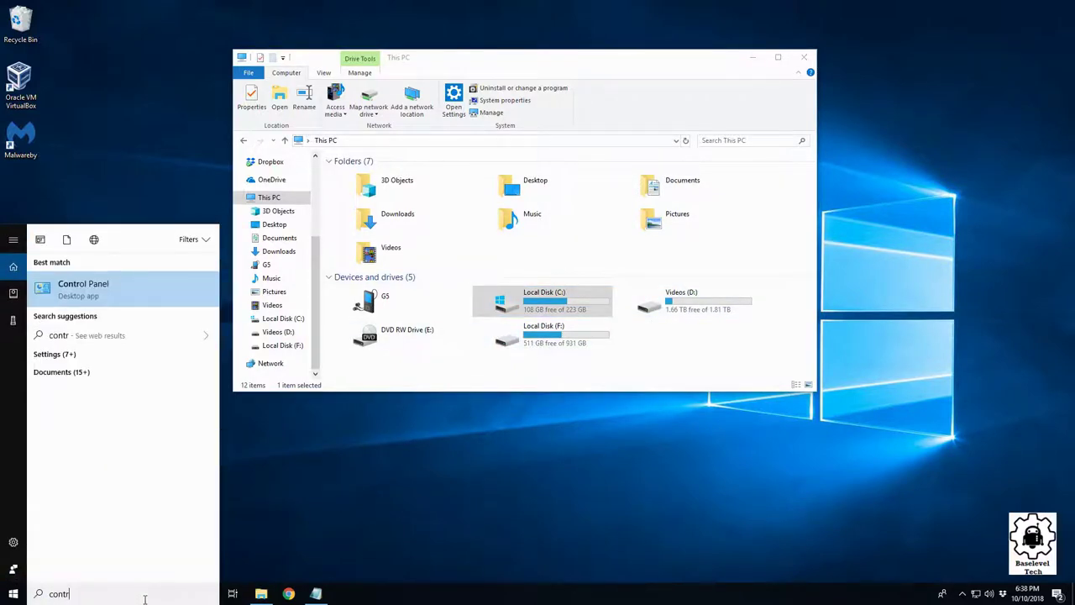
pyautogui.press('BackSpace')
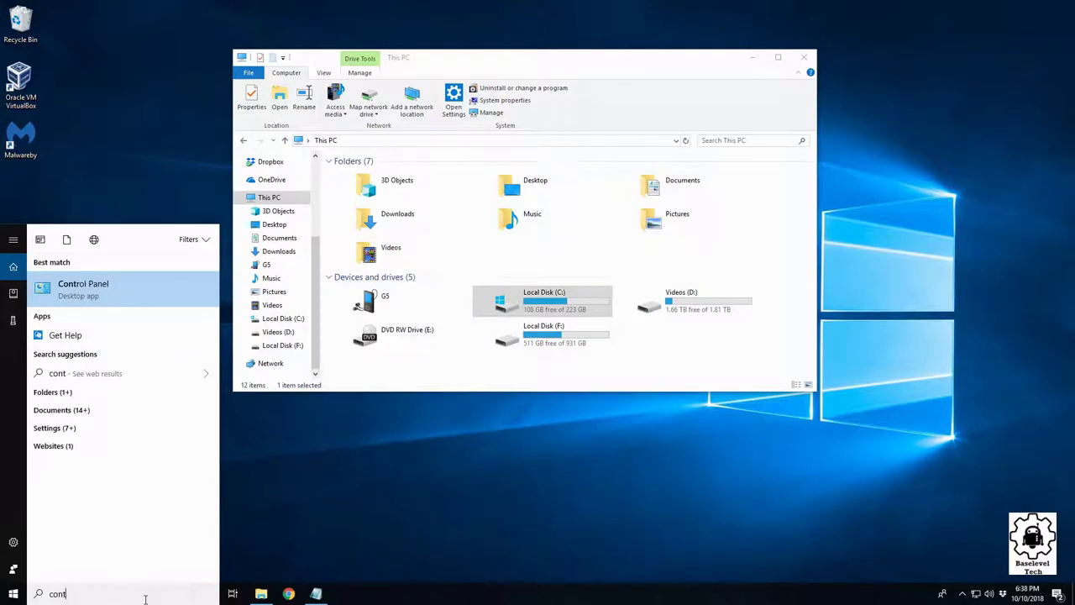
pyautogui.write('rol pan')
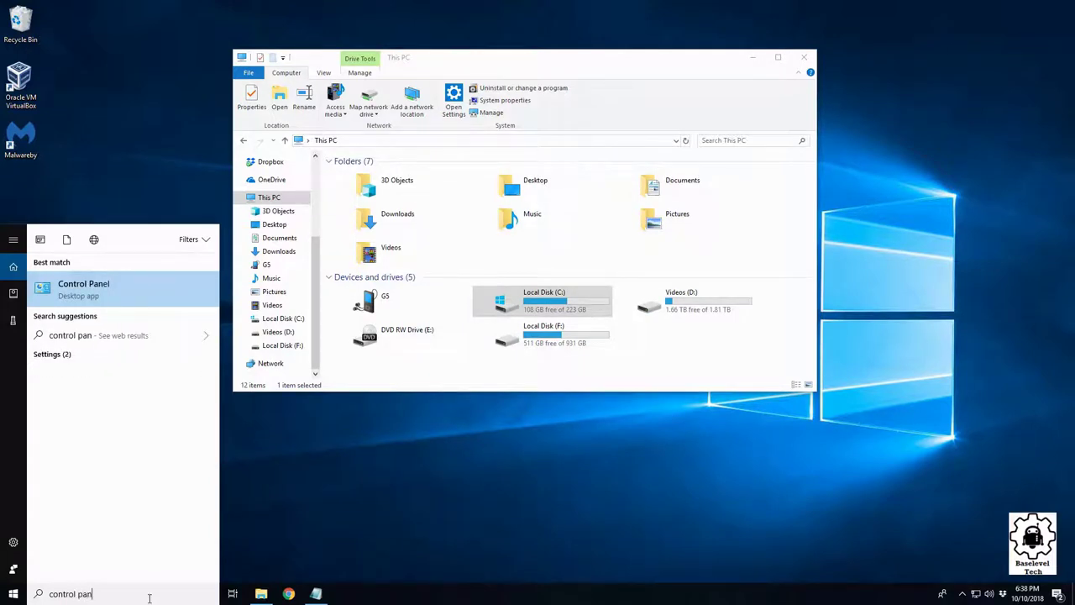
pyautogui.write('el')
pyautogui.click(107, 294)
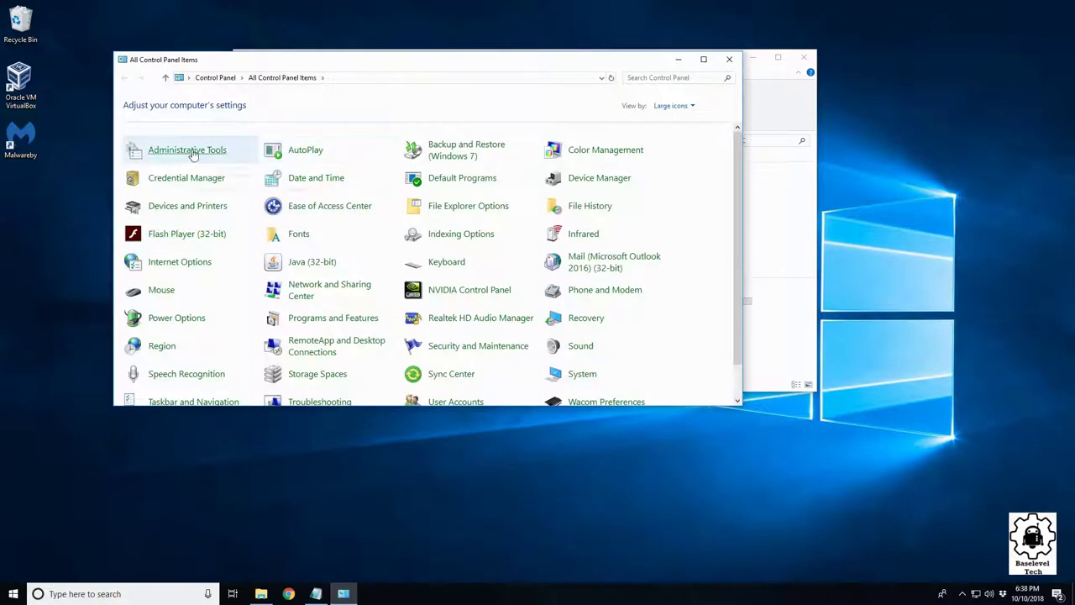
# Open the Administrative Tools and launch Disk Cleanup from them
pyautogui.click(188, 150)
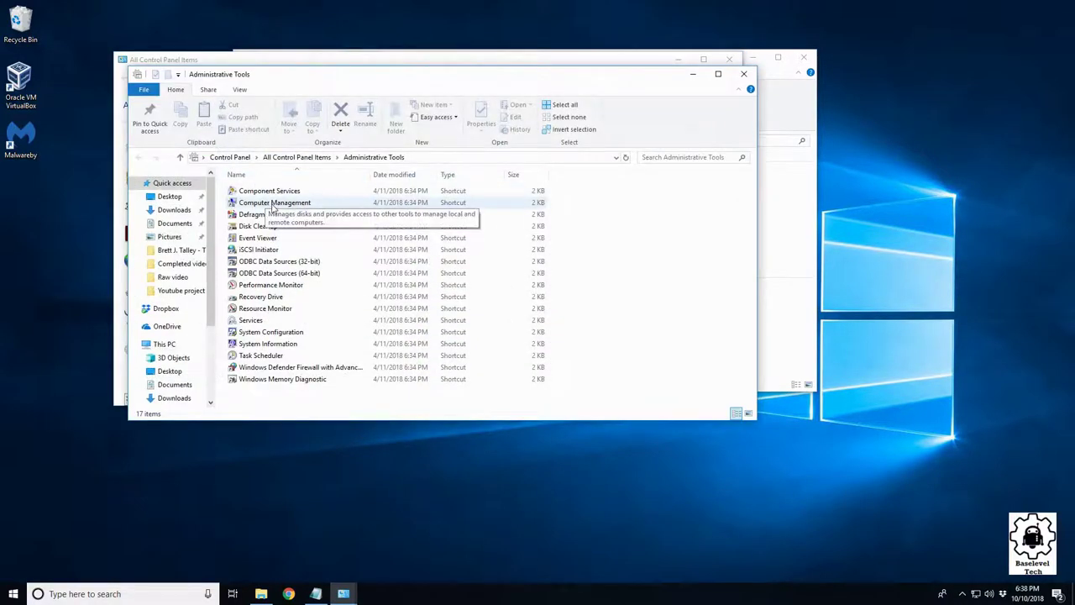
pyautogui.click(250, 227)
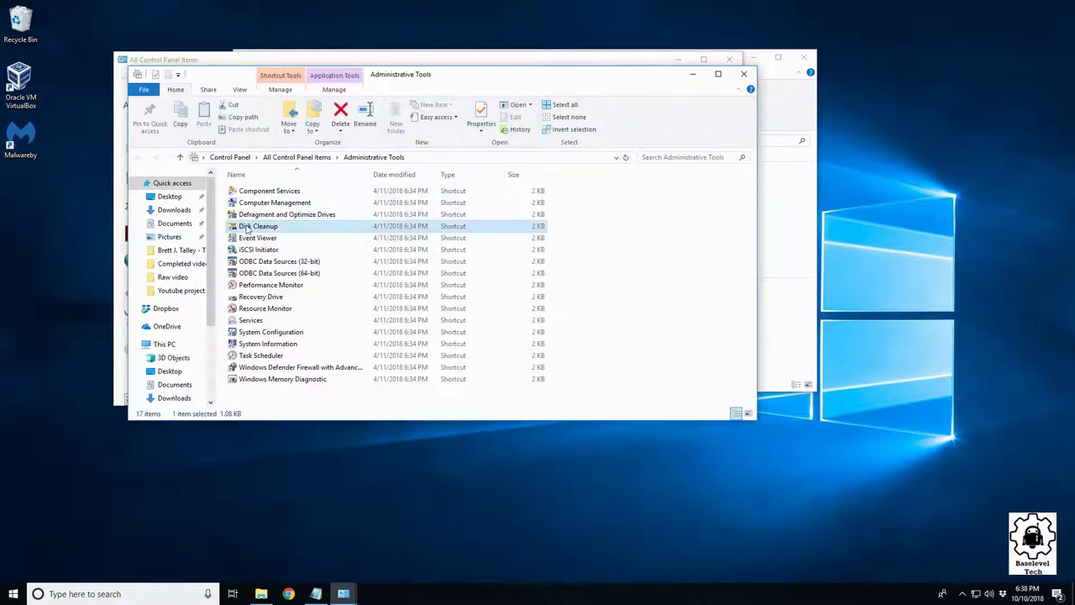
pyautogui.doubleClick(250, 227)
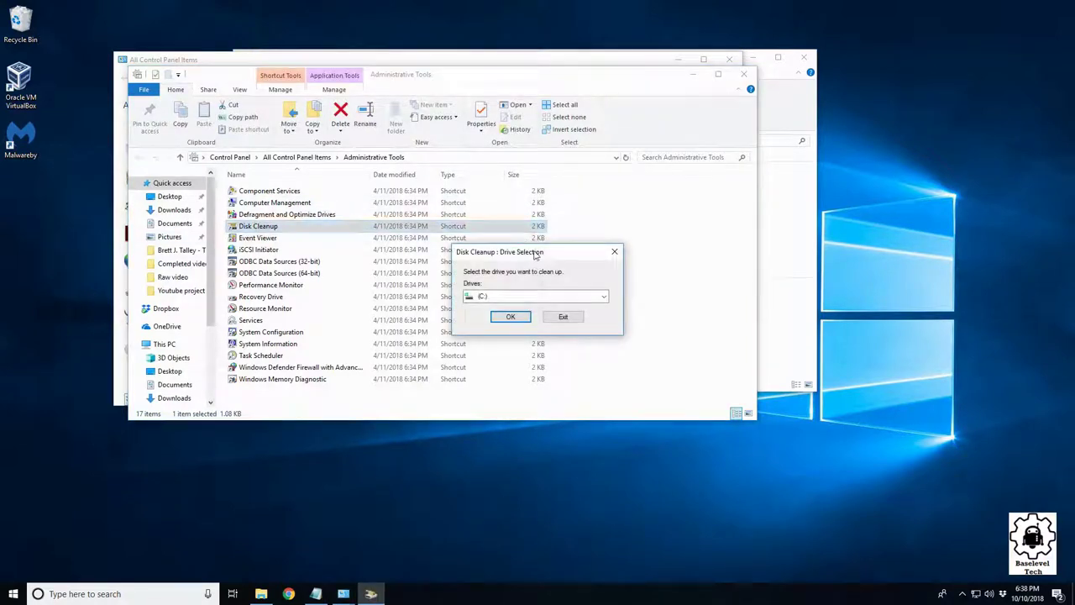
# Choose drive C: as the drive to clean up and start the Disk Cleanup scan
pyautogui.moveTo(536, 252); pyautogui.dragTo(689, 206)
pyautogui.click(682, 245)
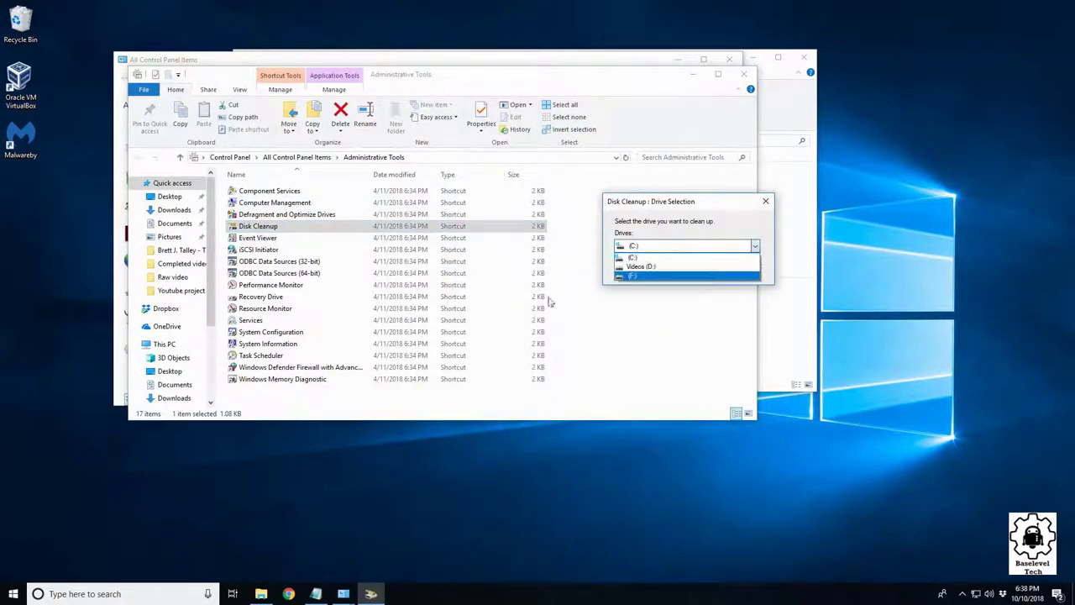
pyautogui.click(646, 256)
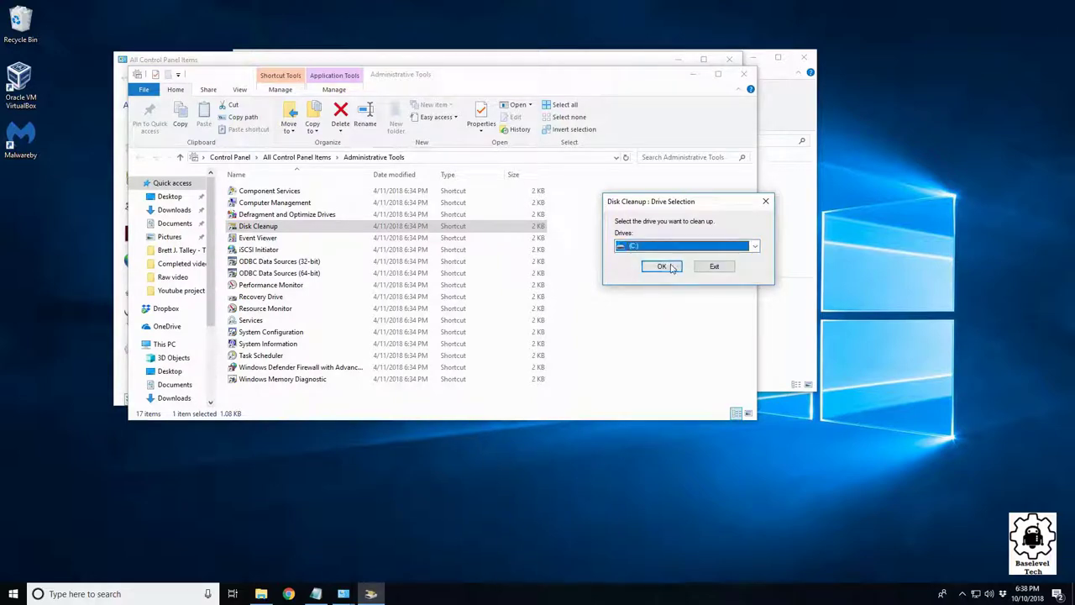
pyautogui.click(661, 246)
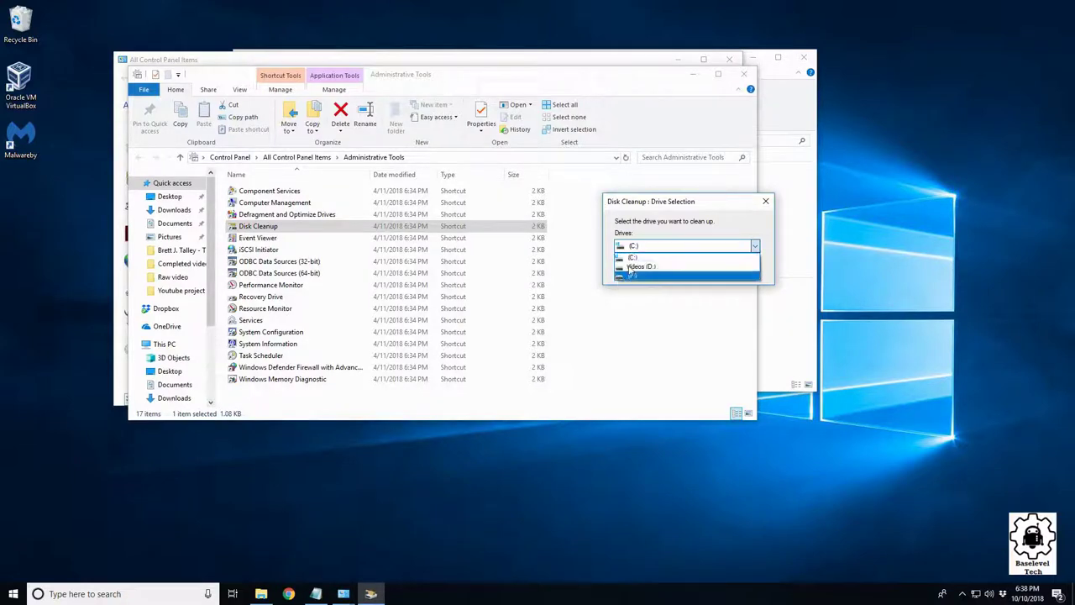
pyautogui.click(631, 257)
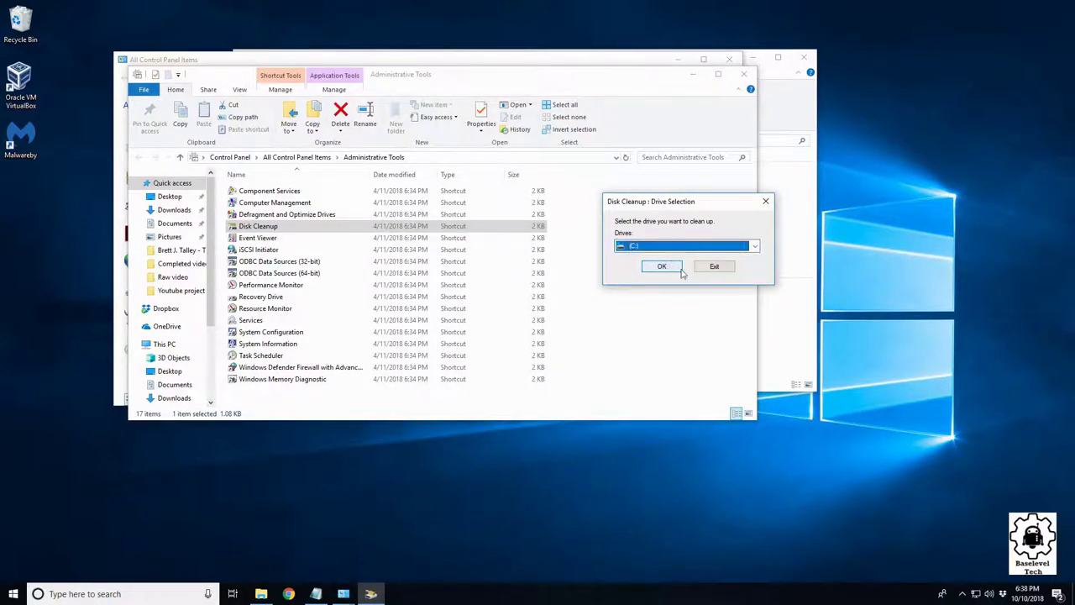
pyautogui.click(676, 267)
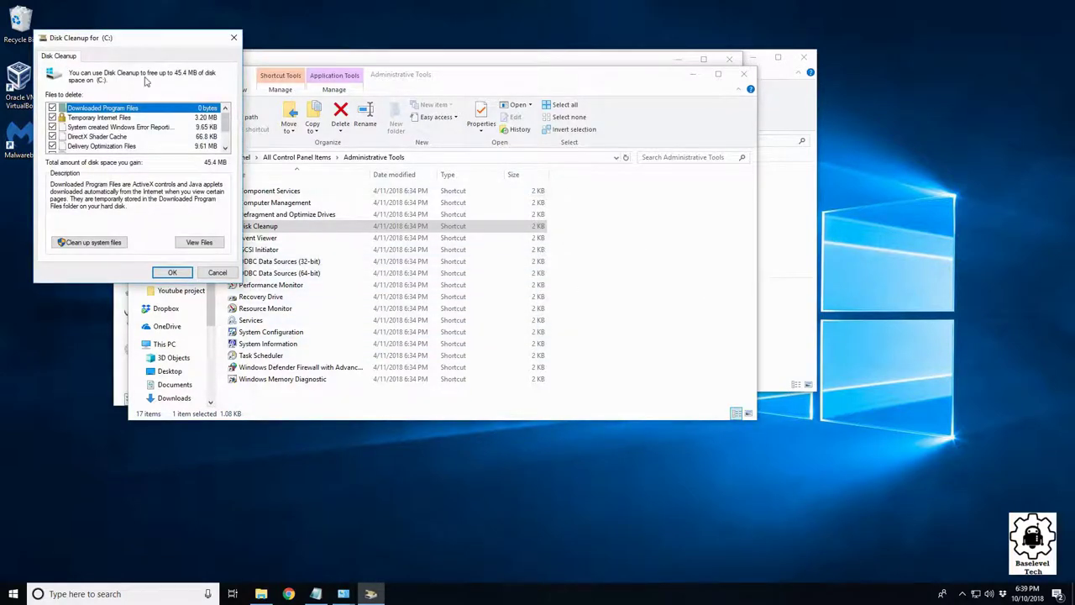
# Examine the deletable file categories for drive C:, including the descriptions of Temporary files, Recycle Bin and Temporary Internet Files
pyautogui.moveTo(140, 43); pyautogui.dragTo(338, 79)
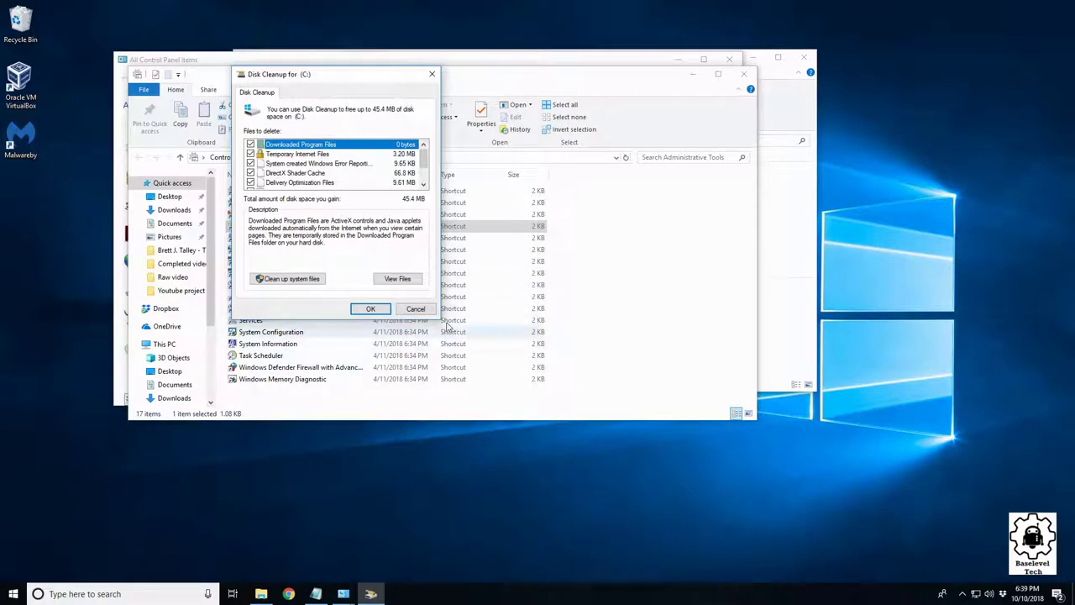
pyautogui.scroll(-1, 270, 151)
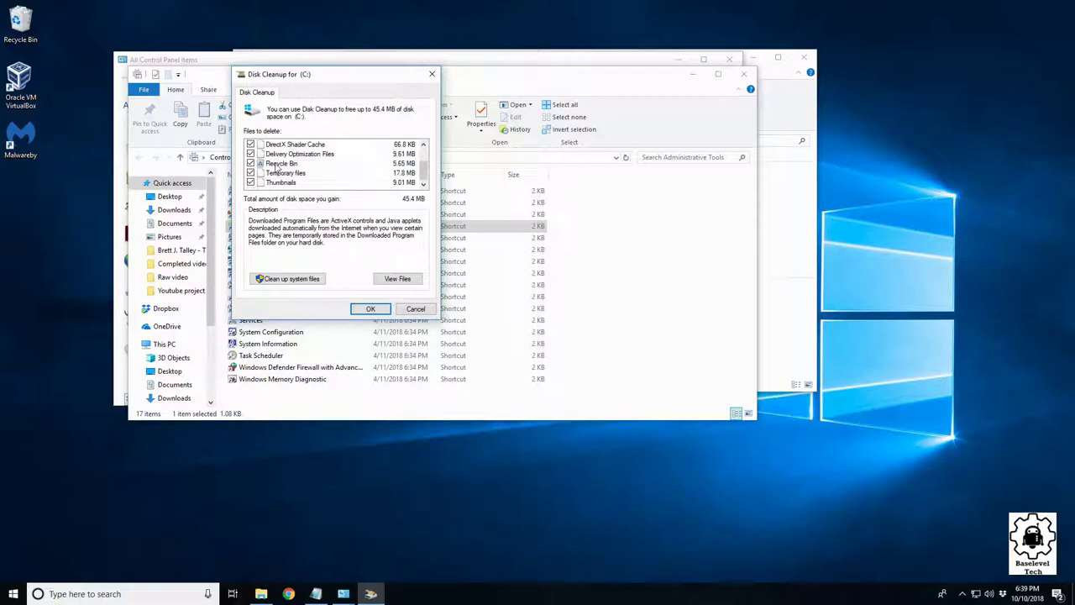
pyautogui.scroll(1, 427, 167)
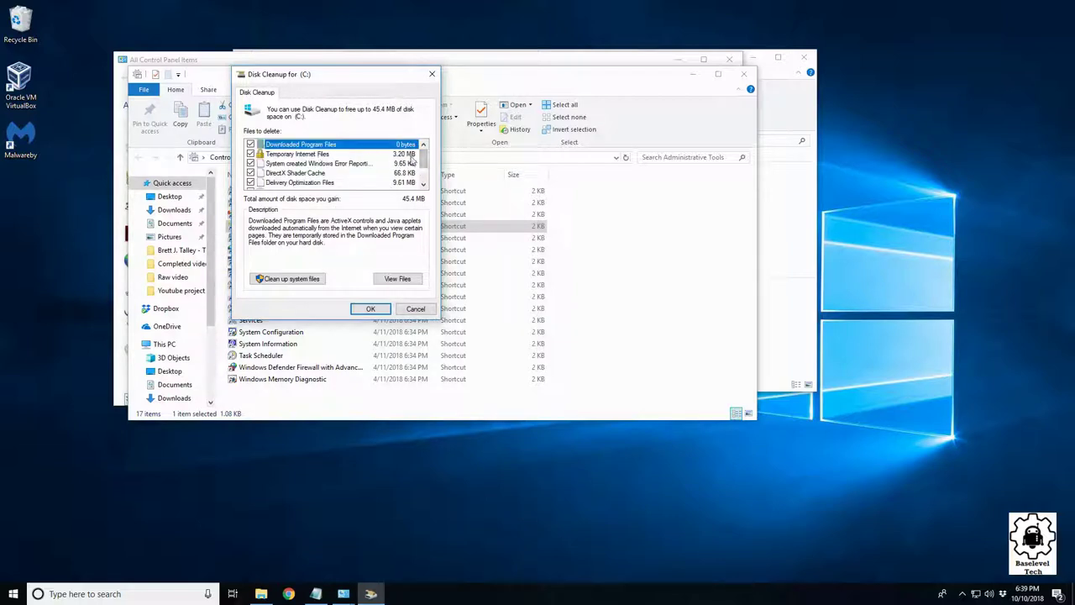
pyautogui.scroll(-1, 422, 172)
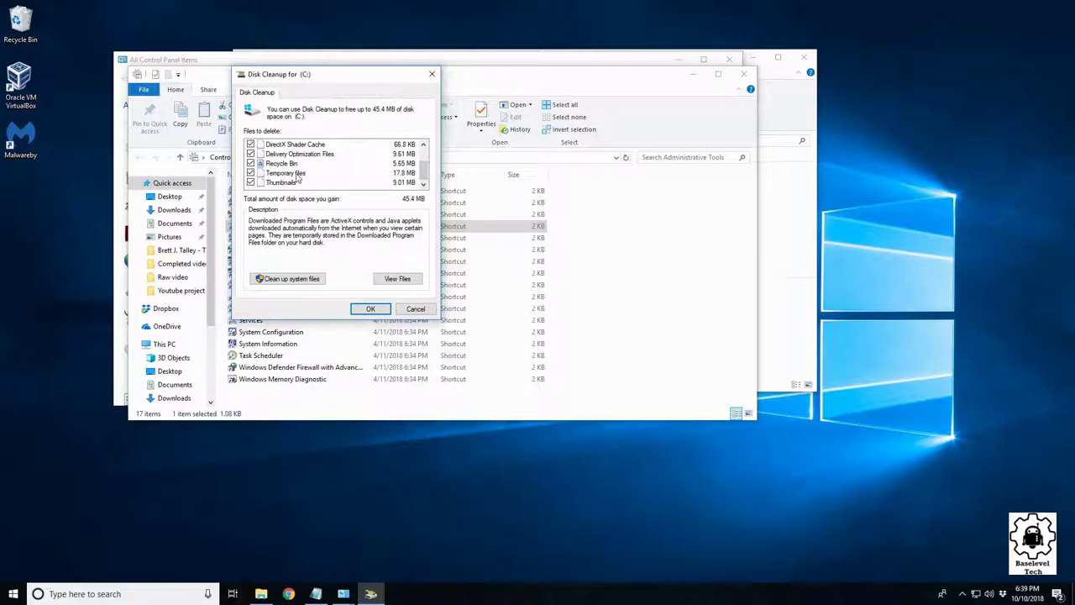
pyautogui.click(298, 174)
pyautogui.scroll(1, 424, 167)
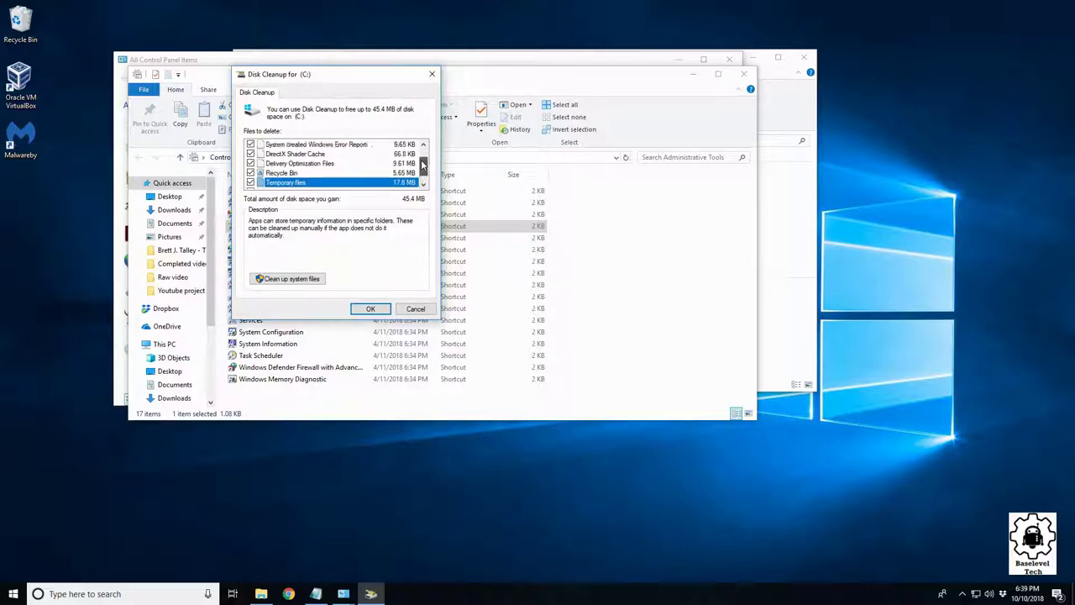
pyautogui.click(403, 172)
pyautogui.scroll(1, 424, 167)
pyautogui.scroll(1, 425, 167)
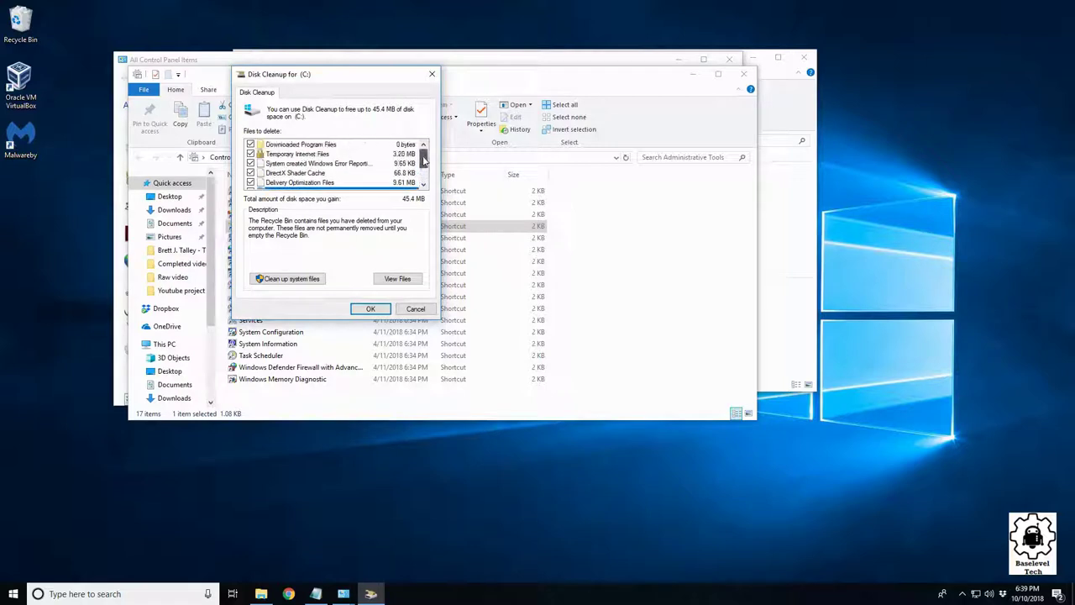
pyautogui.click(300, 156)
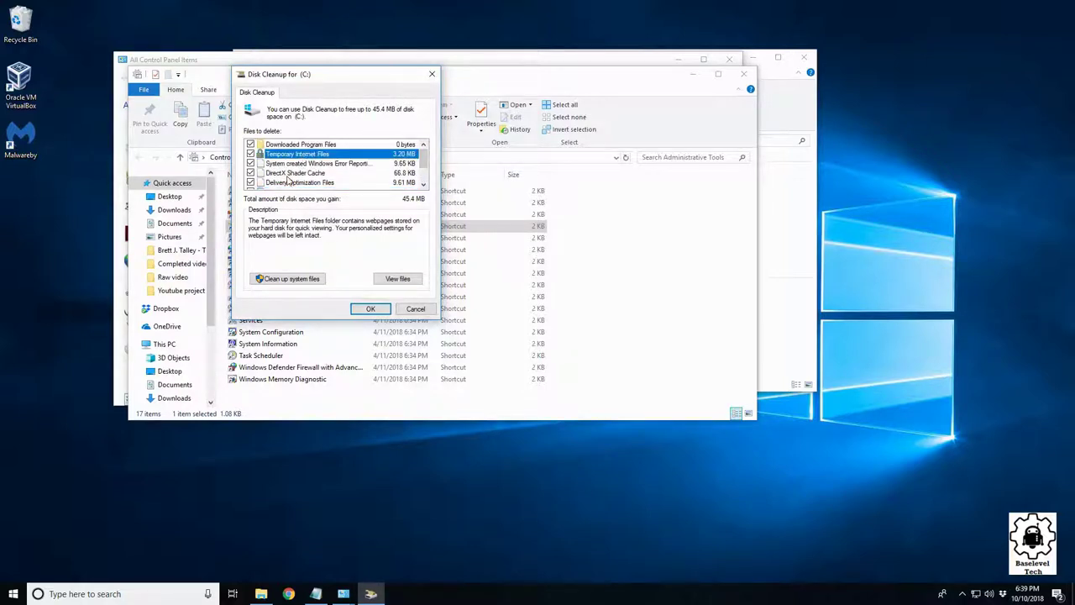
pyautogui.scroll(-3, 288, 179)
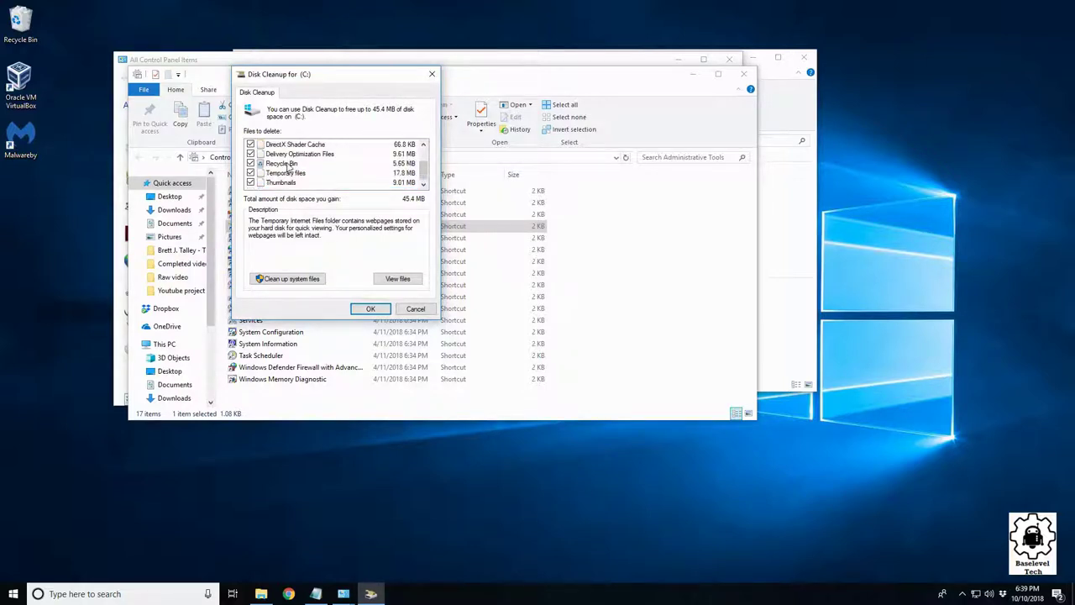
# Rescan drive C: with system files included and check the descriptions of Windows upgrade log files and Windows Update Cleanup
pyautogui.click(259, 281)
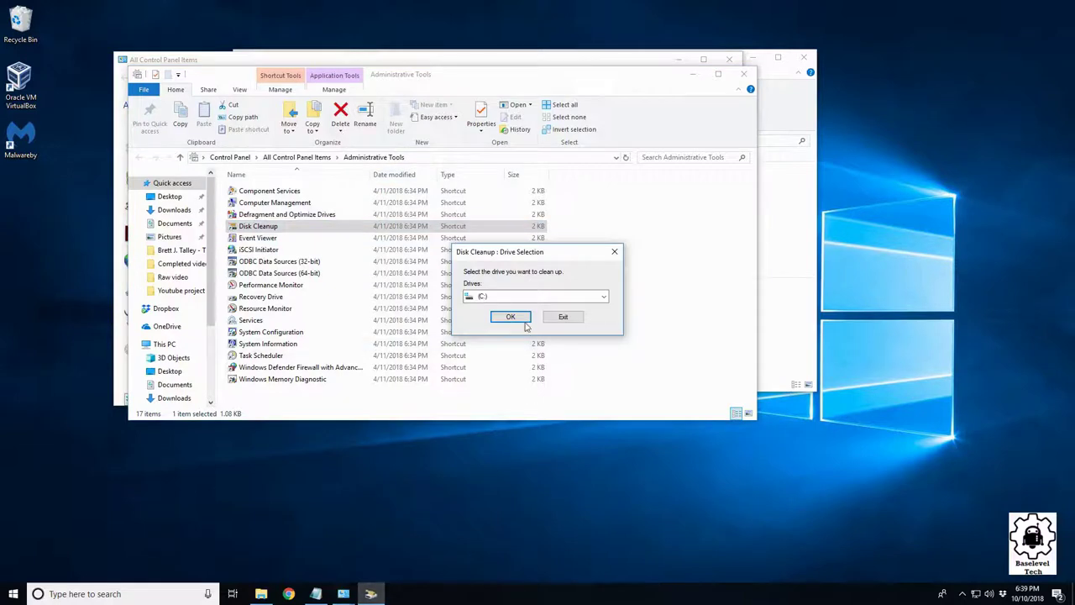
pyautogui.click(510, 318)
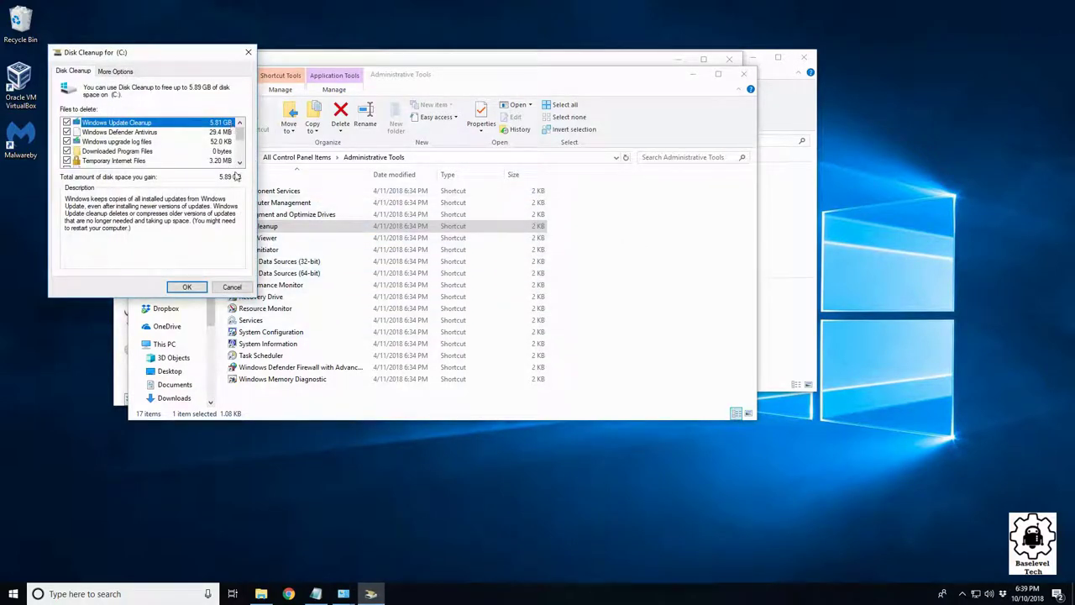
pyautogui.click(117, 142)
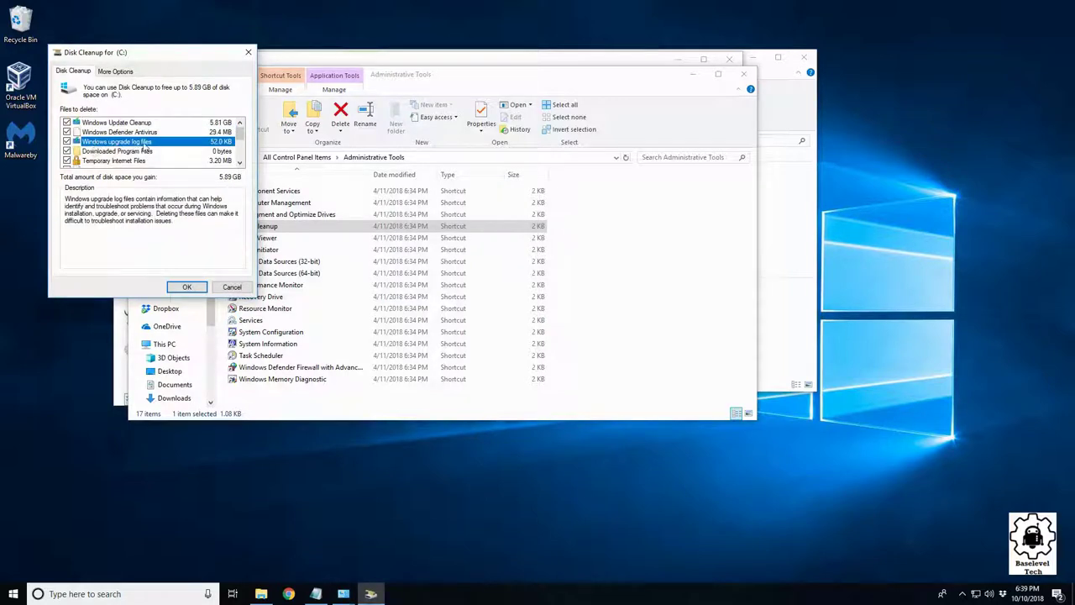
pyautogui.click(131, 124)
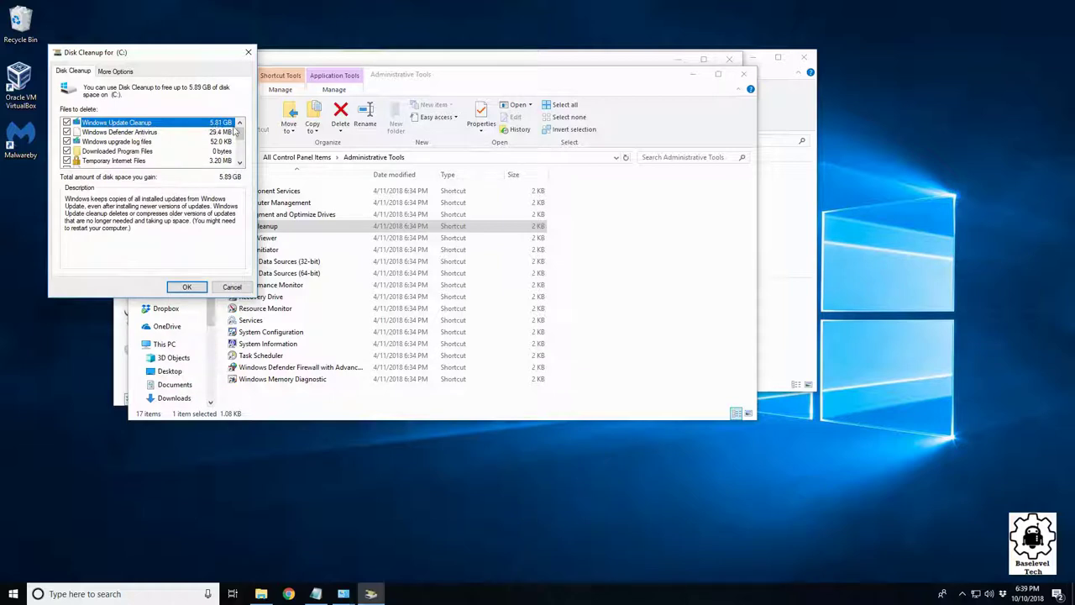
# Review the remaining categories and permanently delete all the checked files, system files included, from drive C:
pyautogui.moveTo(239, 138); pyautogui.dragTo(239, 157)
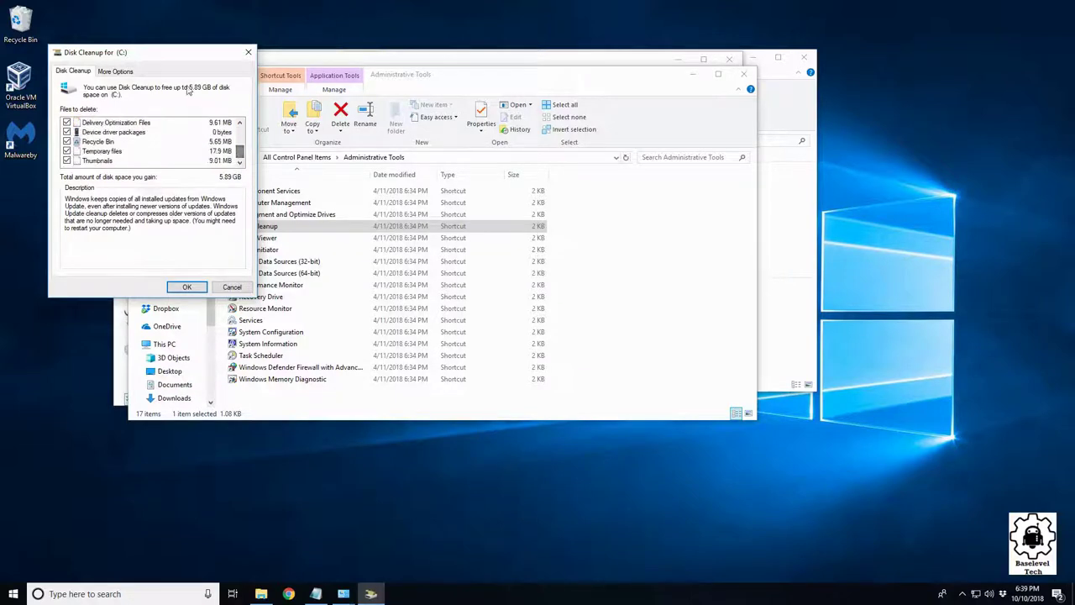
pyautogui.moveTo(177, 58); pyautogui.dragTo(348, 66)
pyautogui.moveTo(413, 151)
pyautogui.mouseDown()
pyautogui.moveTo(413, 137)
pyautogui.moveTo(414, 167)
pyautogui.mouseUp()
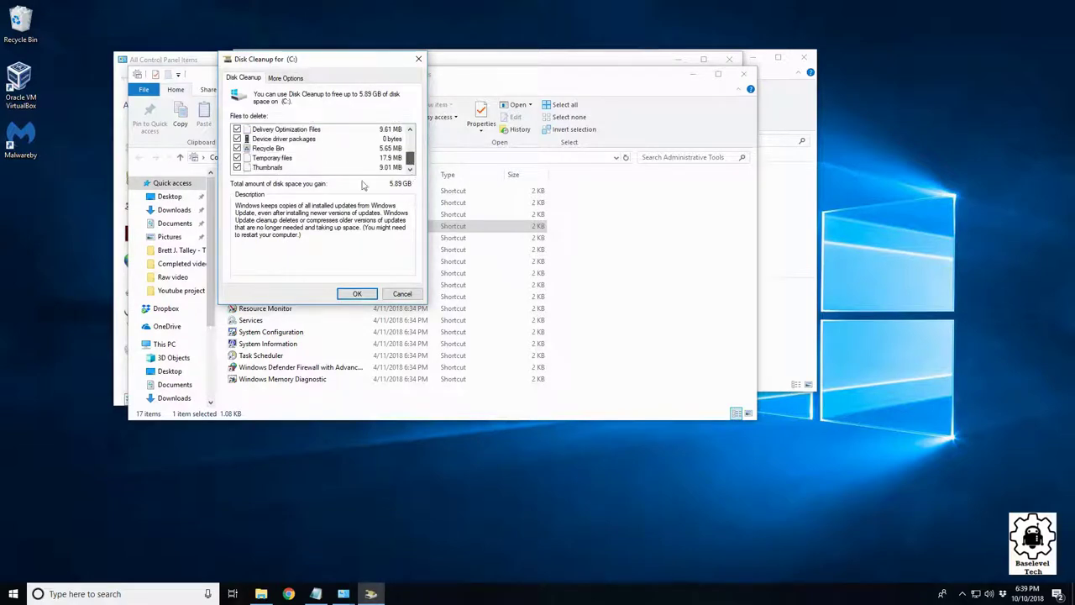
pyautogui.click(358, 292)
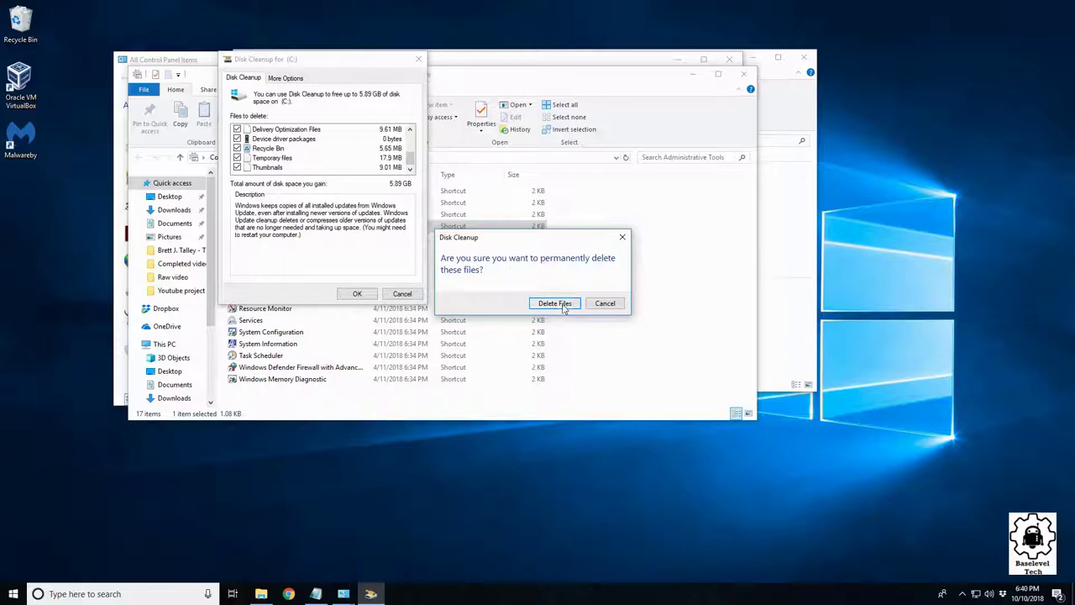
pyautogui.click(556, 303)
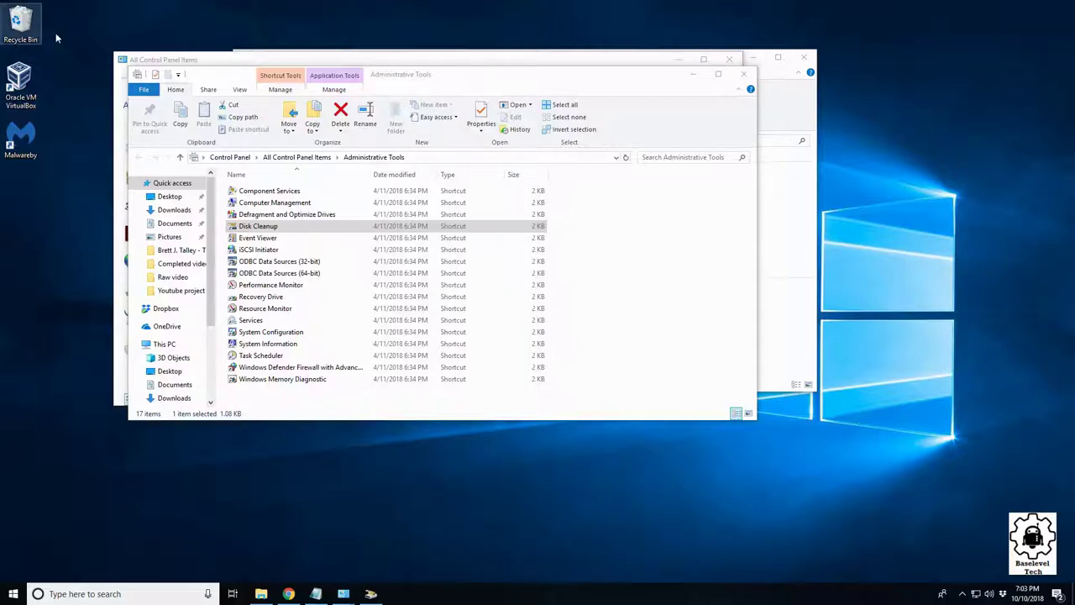
# Close the Administrative Tools, Control Panel and This PC windows
pyautogui.click(746, 76)
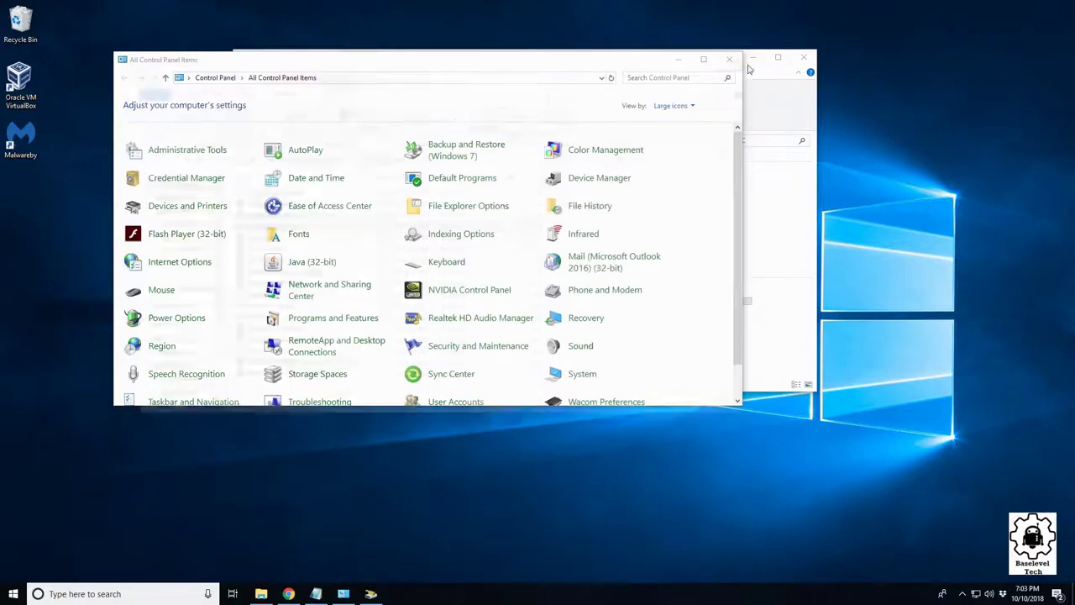
pyautogui.click(730, 59)
pyautogui.click(804, 57)
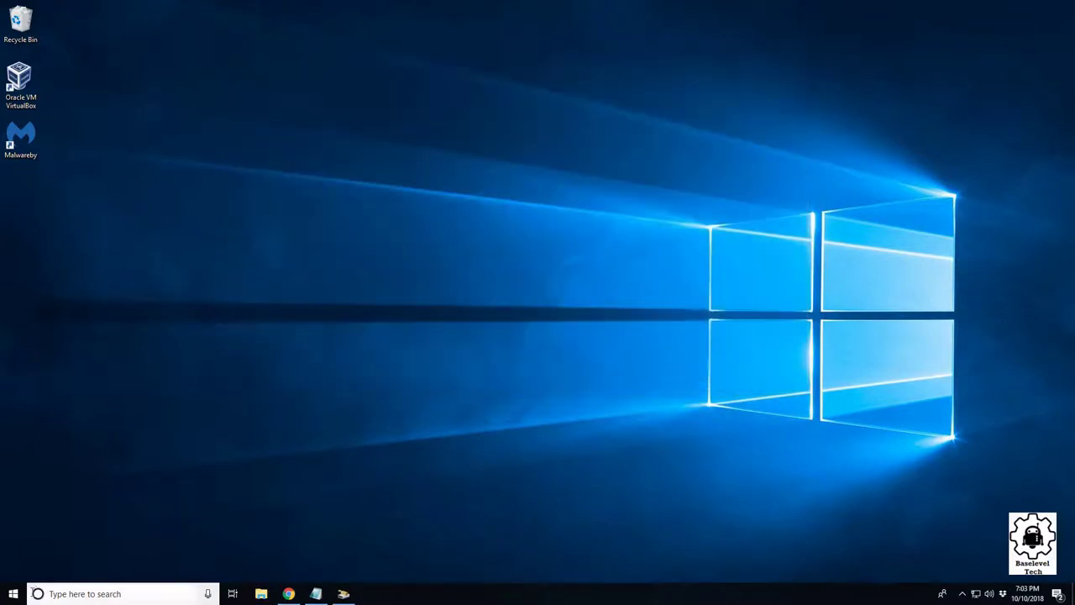
# Open the Storage page of the System settings in Windows Settings
pyautogui.click(12, 594)
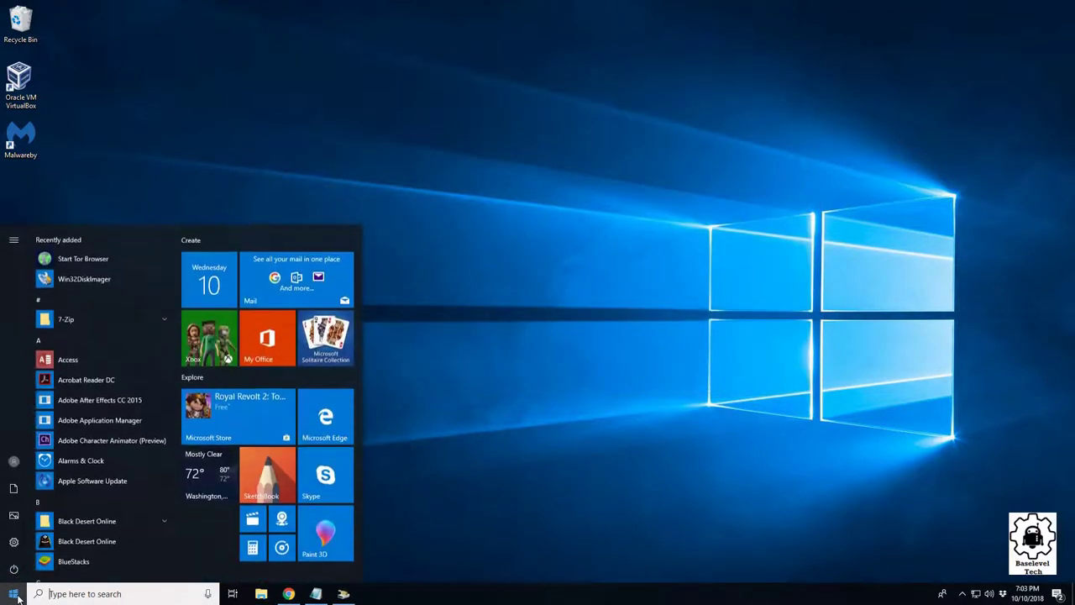
pyautogui.click(13, 542)
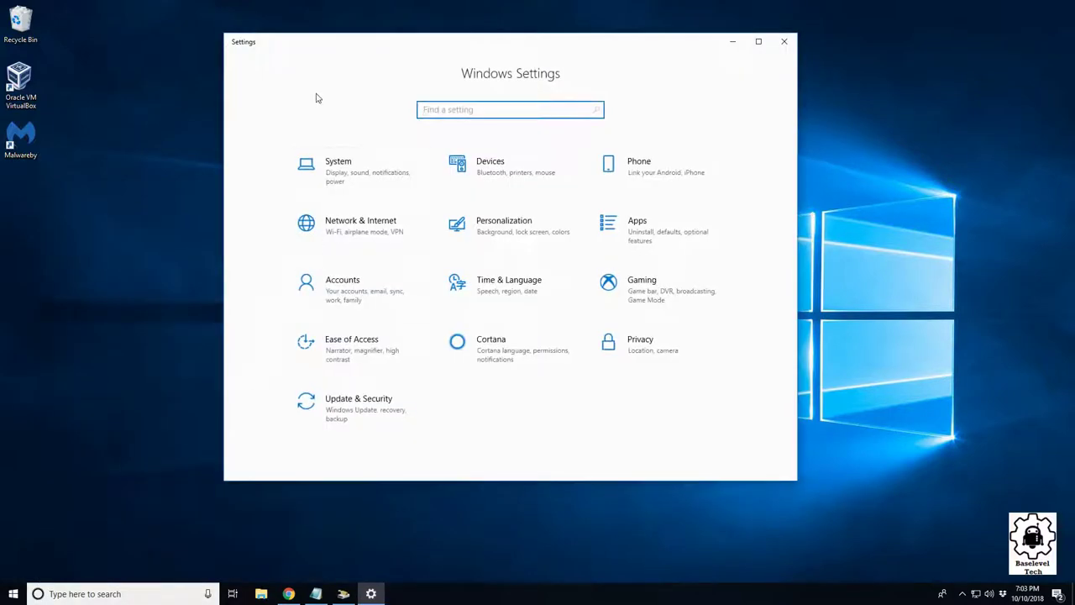
pyautogui.click(359, 177)
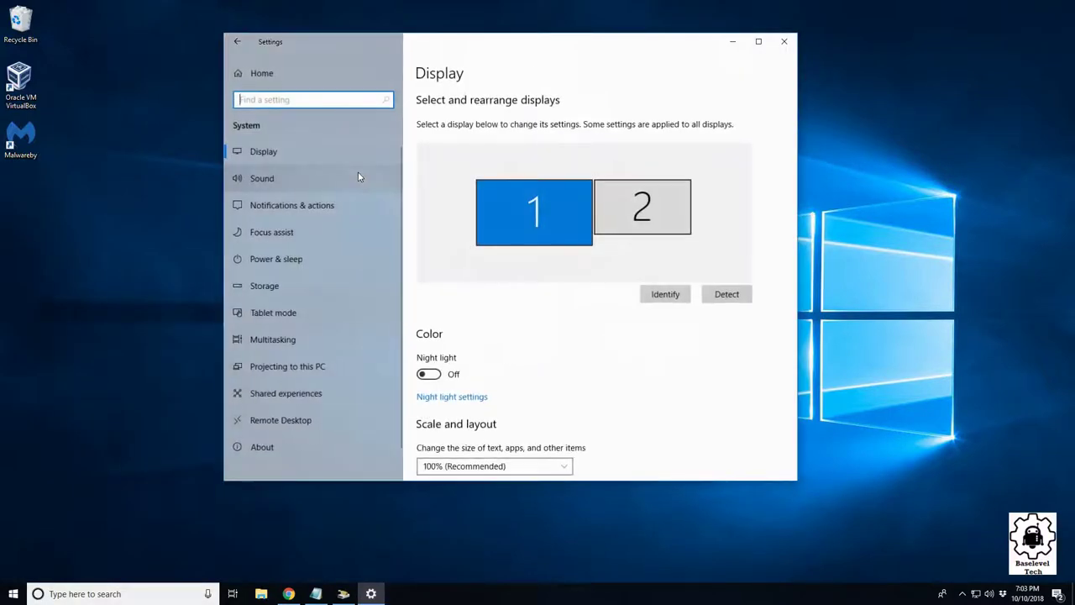
pyautogui.click(260, 287)
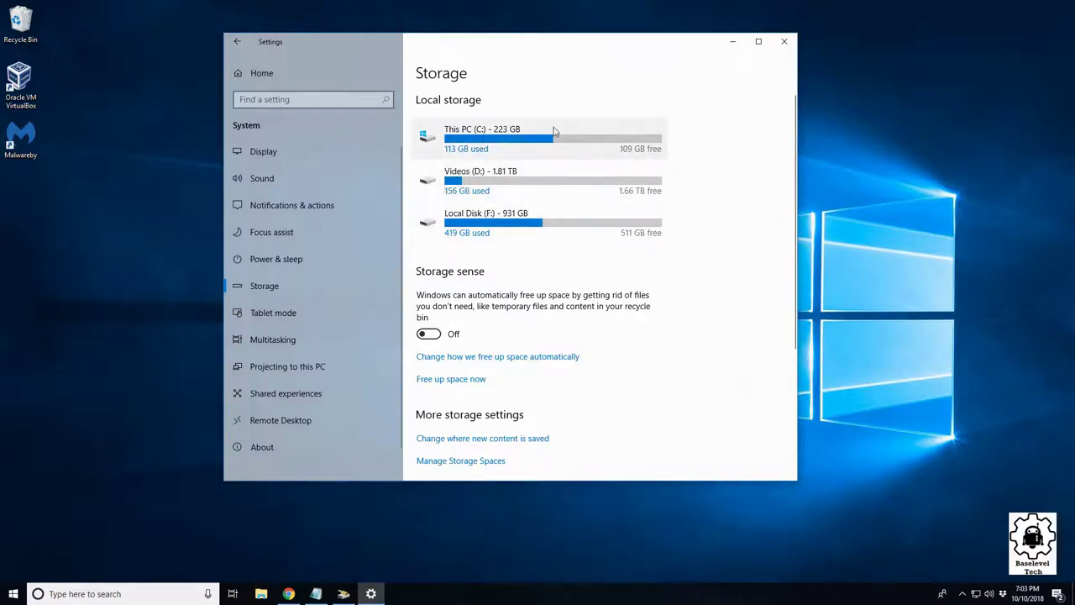
# Open the temporary files category in the storage usage of drive C: and review the removable items
pyautogui.click(479, 136)
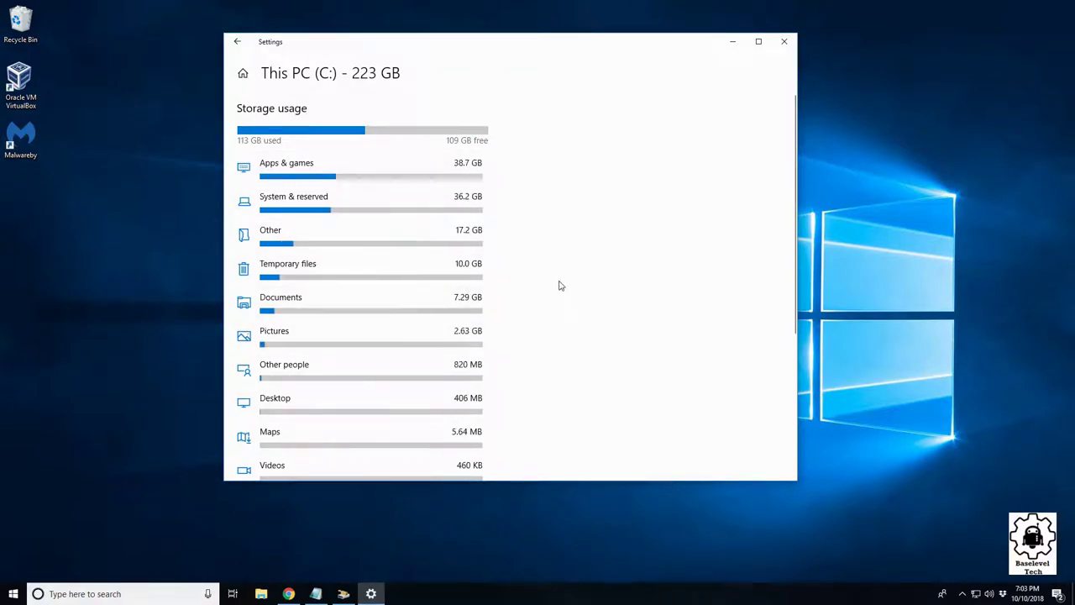
pyautogui.click(341, 269)
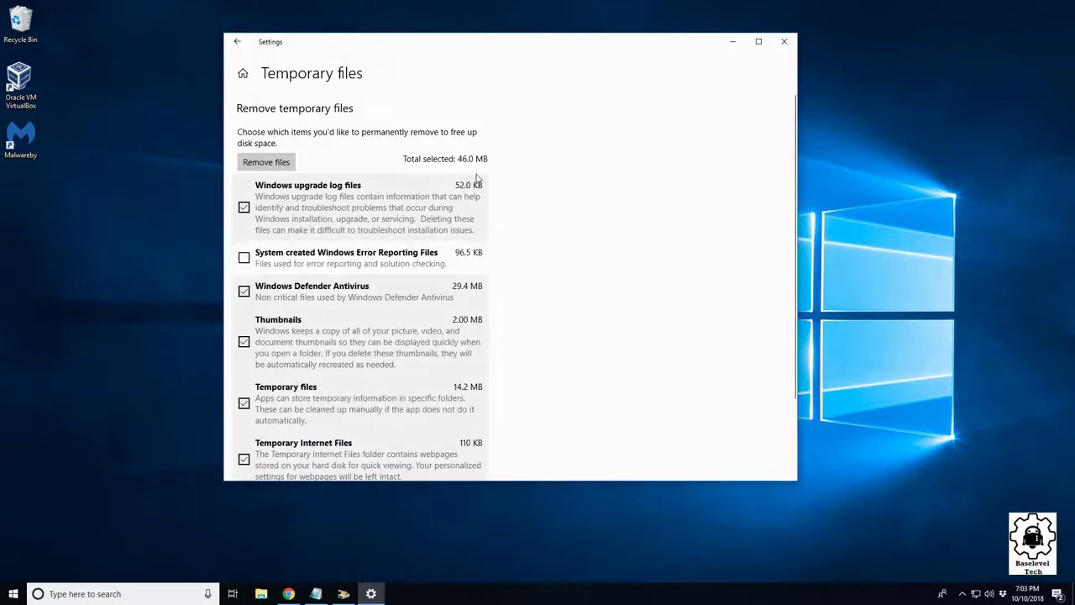
pyautogui.scroll(-2, 315, 349)
pyautogui.scroll(2, 329, 383)
# Add System created Windows Error Reporting Files to the selected temporary items and remove all the selected files
pyautogui.click(264, 264)
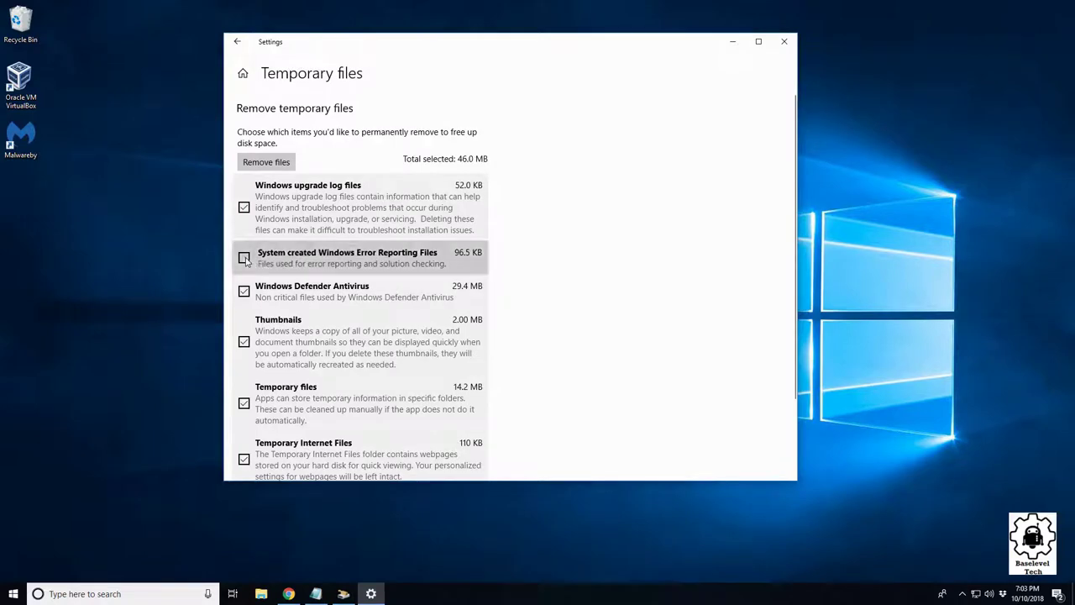
pyautogui.scroll(-2, 270, 383)
pyautogui.scroll(2, 263, 368)
pyautogui.click(271, 158)
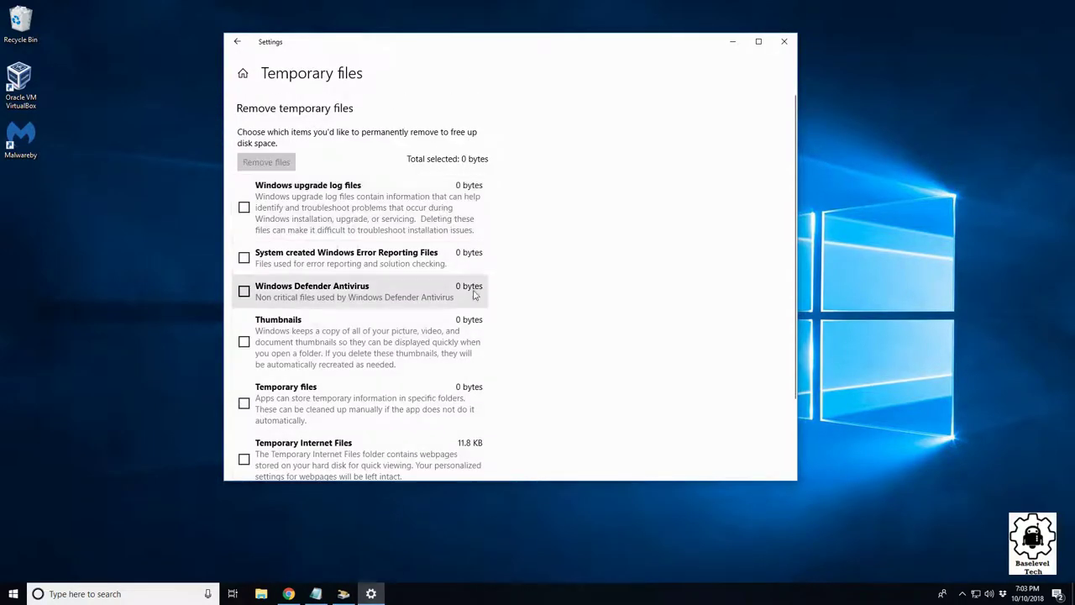
# Select Temporary Internet Files, remove them, and close the Settings window
pyautogui.scroll(-2, 294, 336)
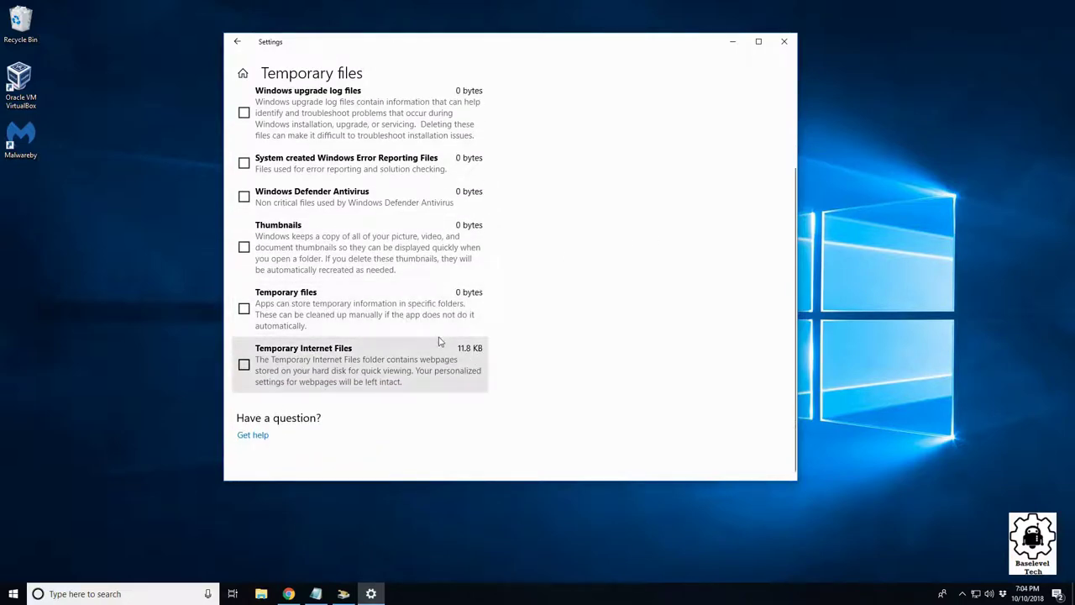
pyautogui.click(244, 366)
pyautogui.scroll(3, 395, 370)
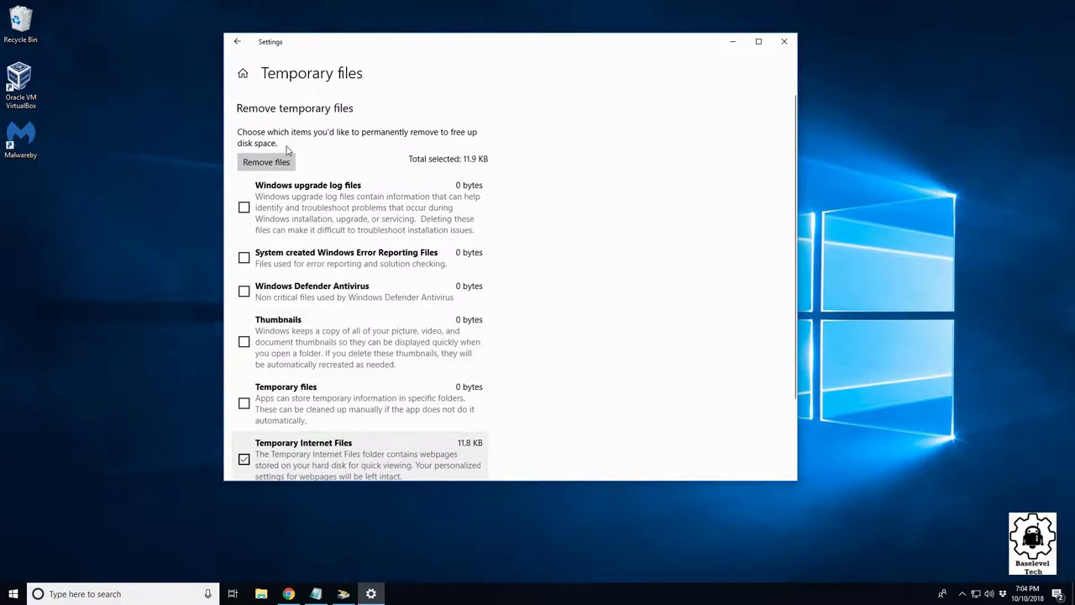
pyautogui.click(271, 160)
pyautogui.scroll(-3, 408, 275)
pyautogui.click(245, 372)
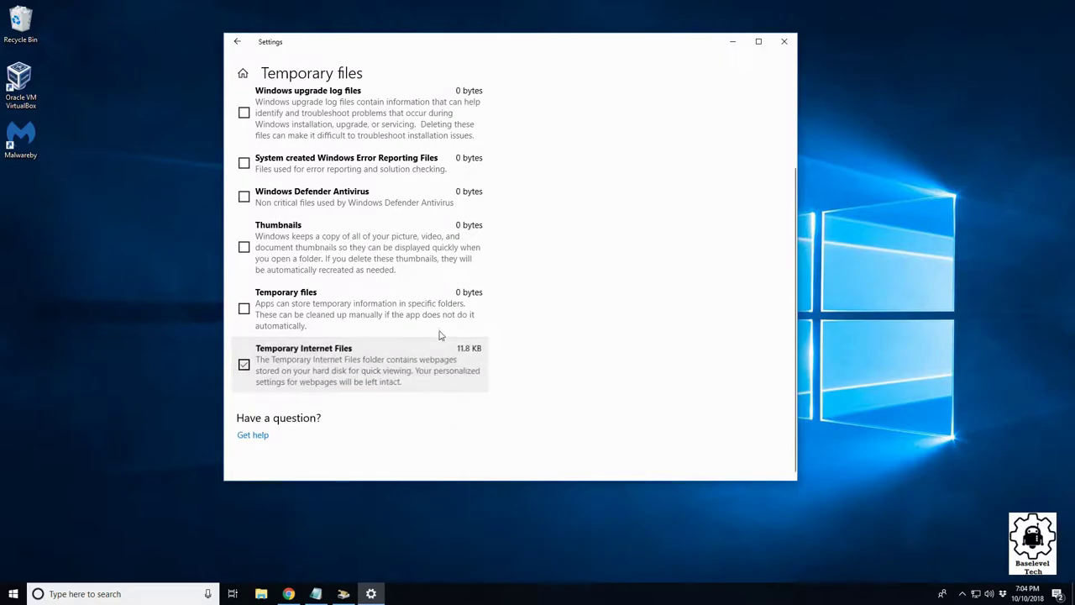
pyautogui.scroll(3, 592, 299)
pyautogui.scroll(-3, 504, 374)
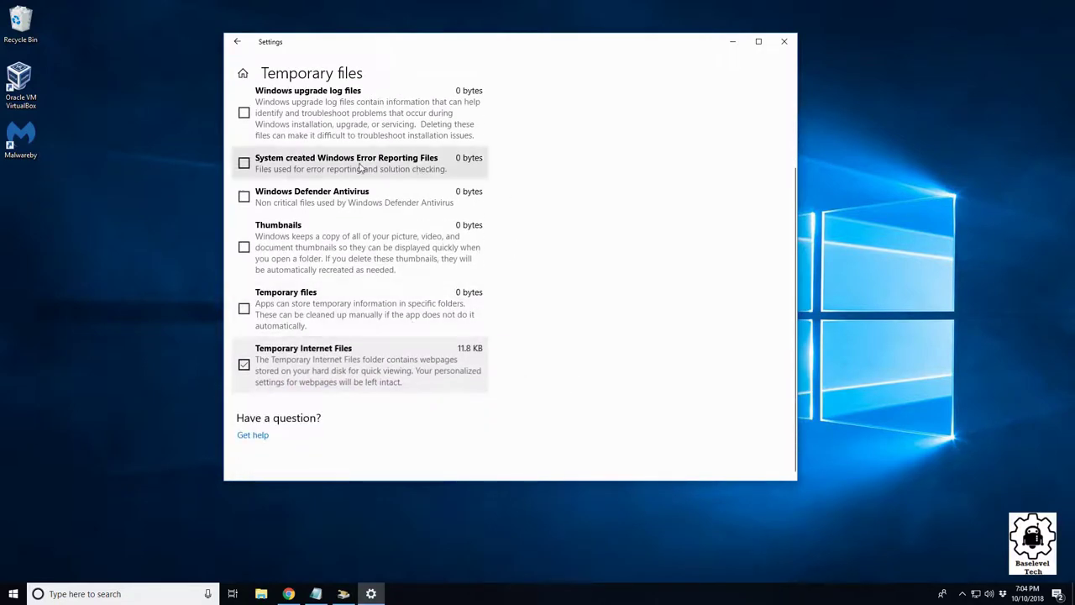
pyautogui.click(789, 42)
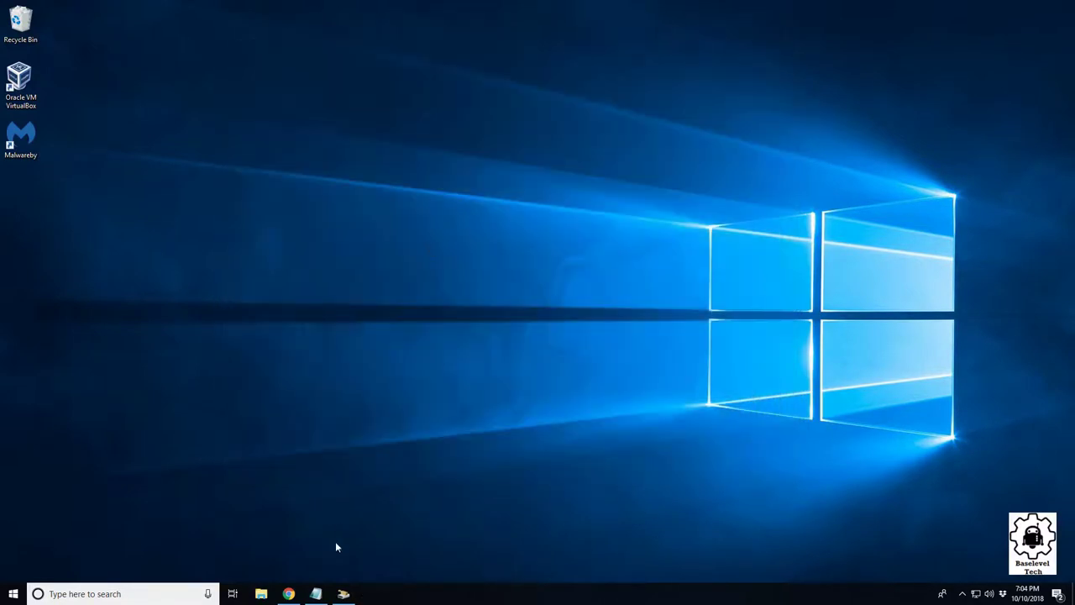
# Open File Explorer maximized and go to the C:\Windows\Temp folder
pyautogui.click(260, 594)
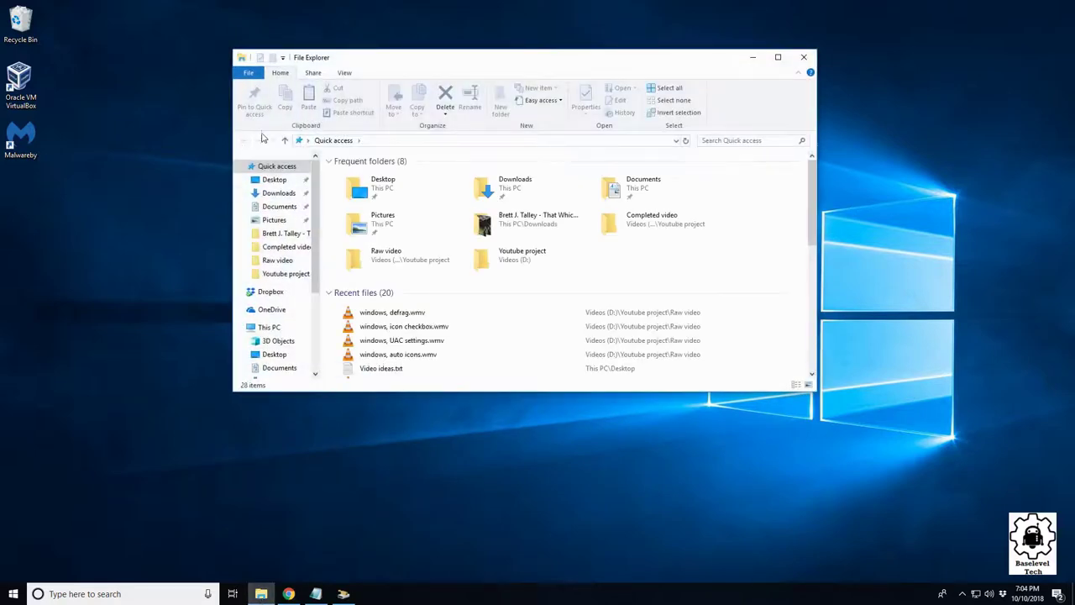
pyautogui.click(786, 59)
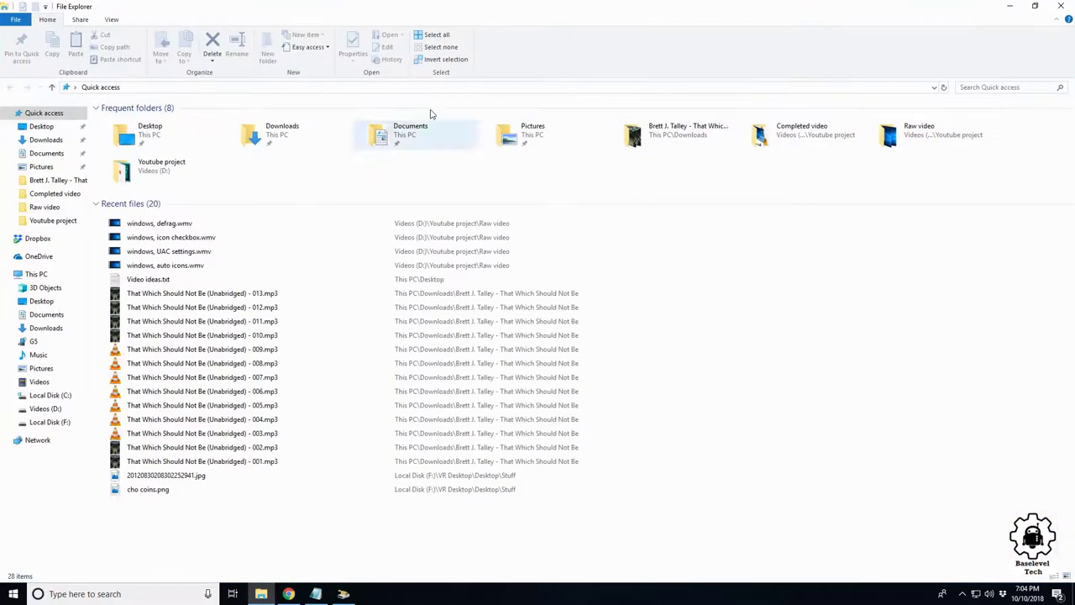
pyautogui.click(179, 87)
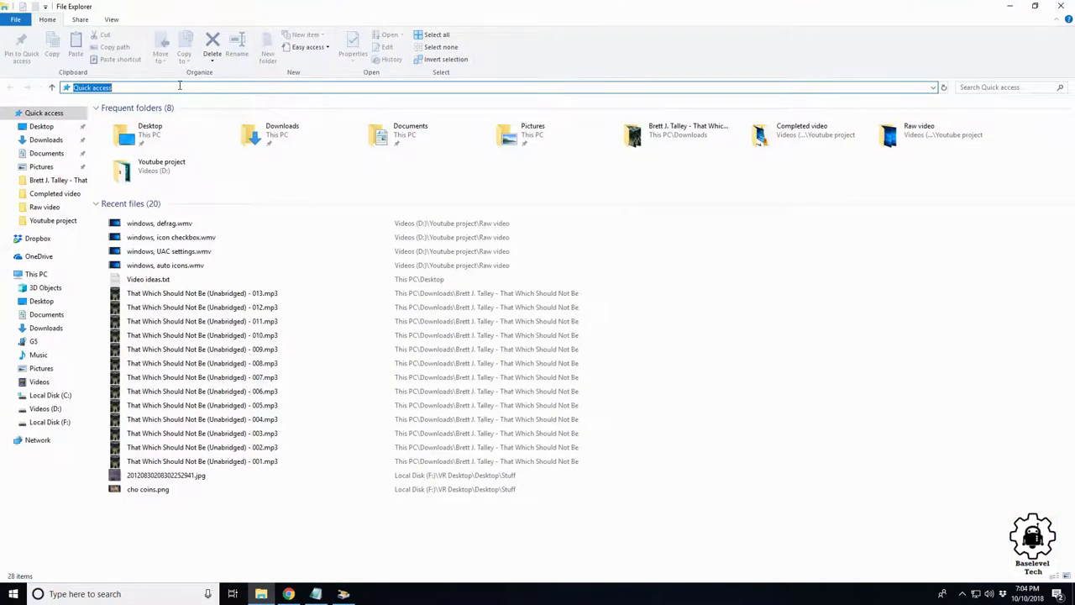
pyautogui.click(52, 395)
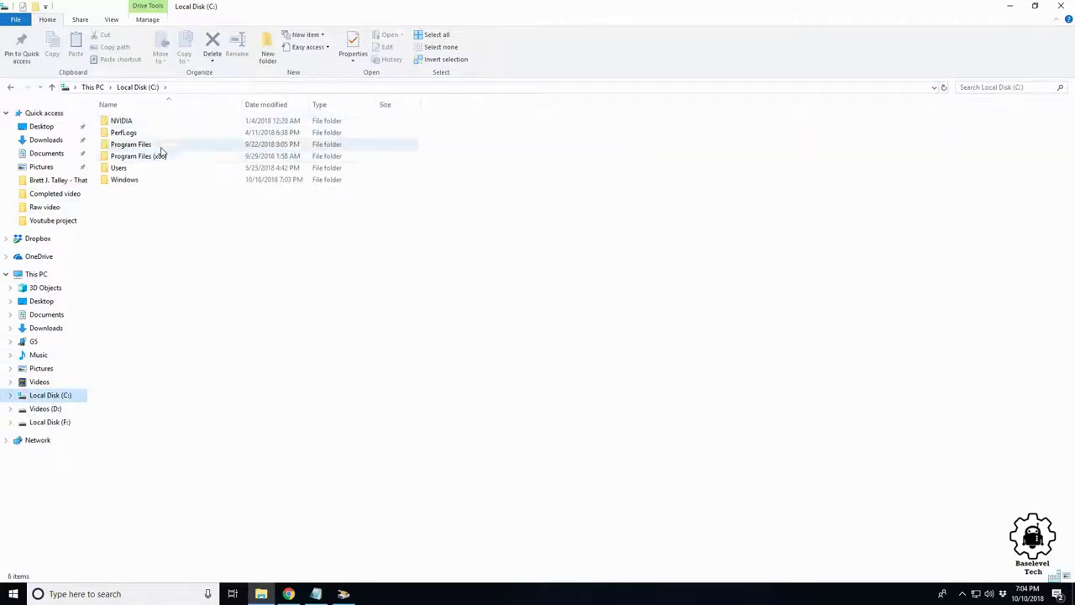
pyautogui.doubleClick(126, 182)
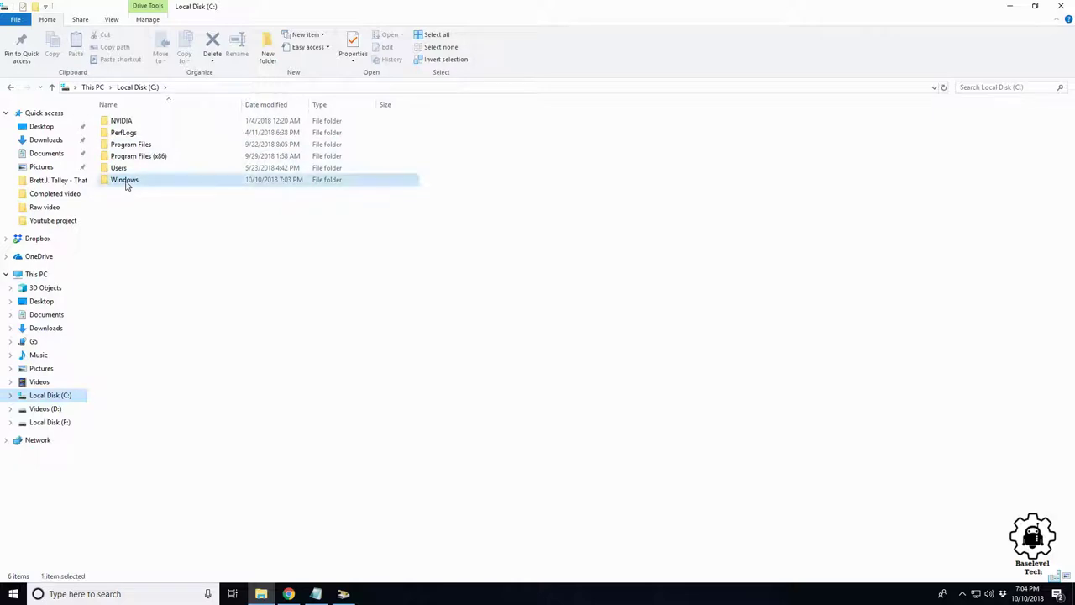
pyautogui.scroll(-10, 193, 344)
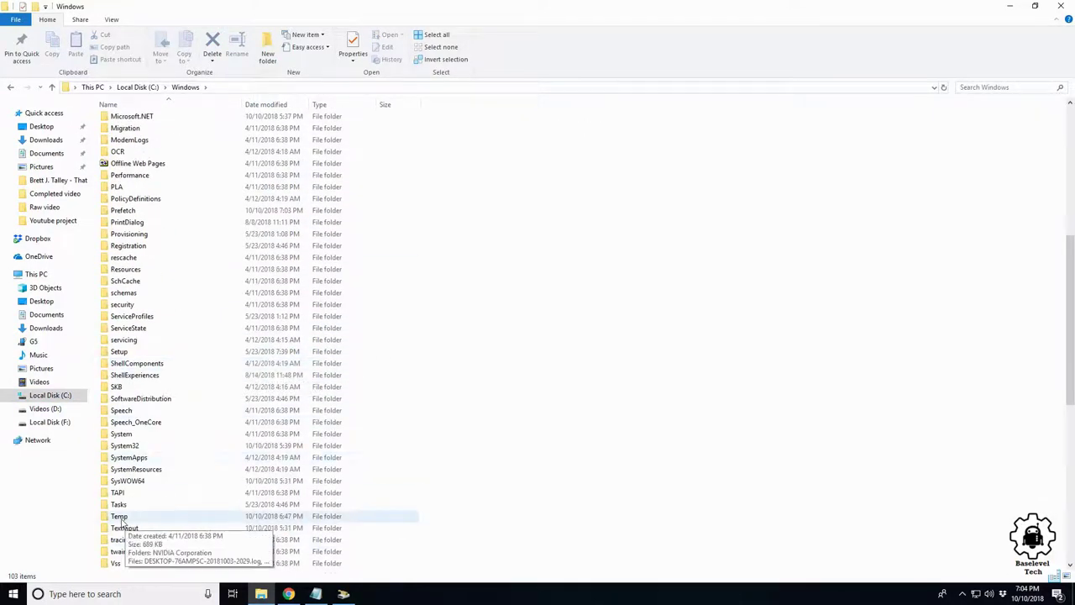
pyautogui.click(137, 517)
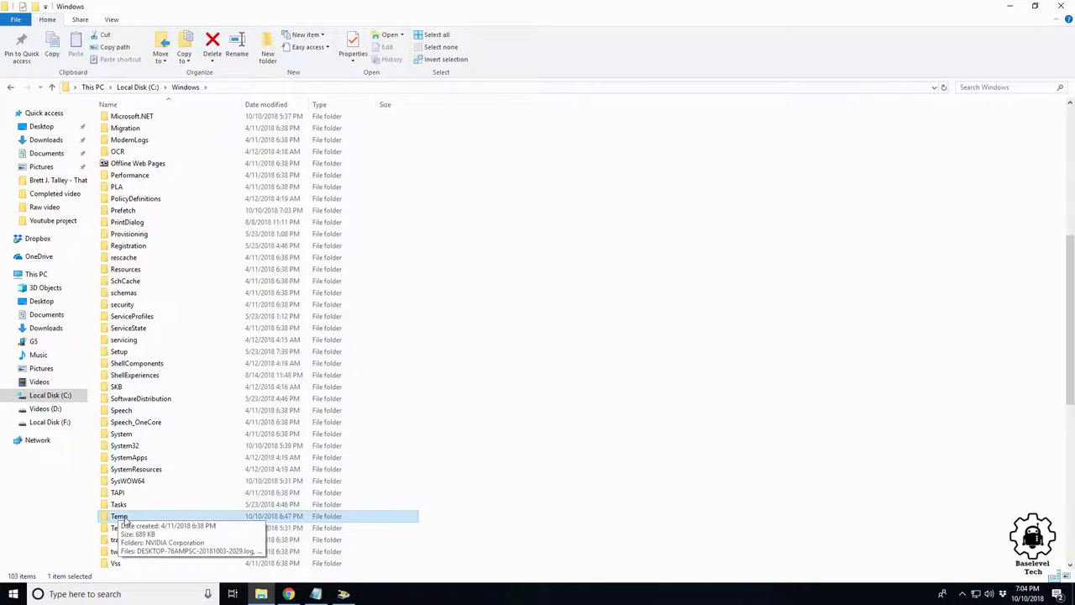
pyautogui.doubleClick(126, 518)
# Look through the log and text files in the Windows Temp folder and check where the folder sits inside C:\Windows
pyautogui.scroll(-3, 252, 411)
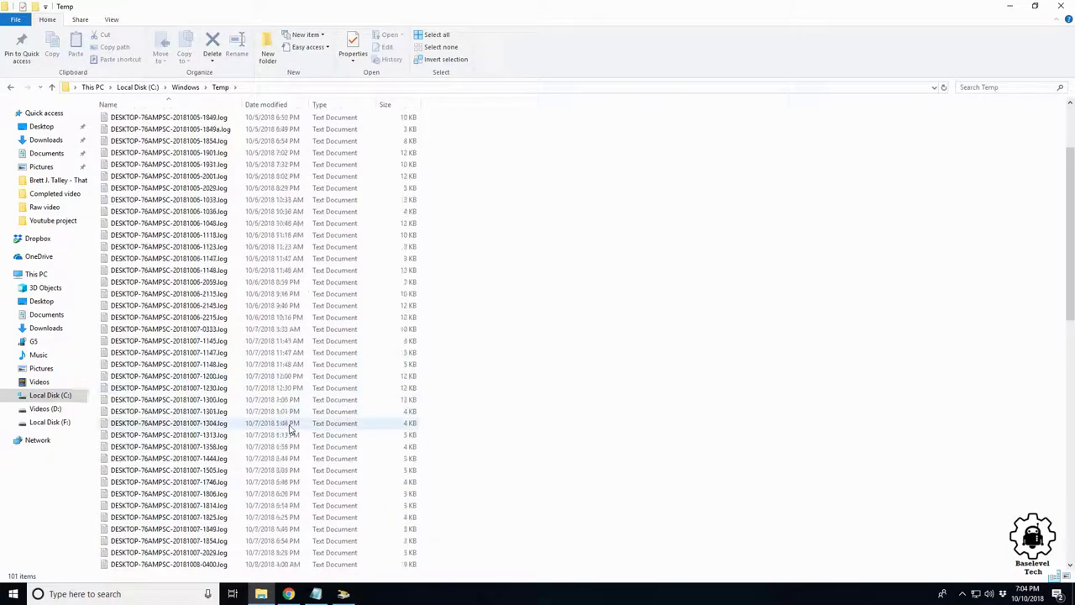
pyautogui.scroll(3, 290, 420)
pyautogui.click(216, 297)
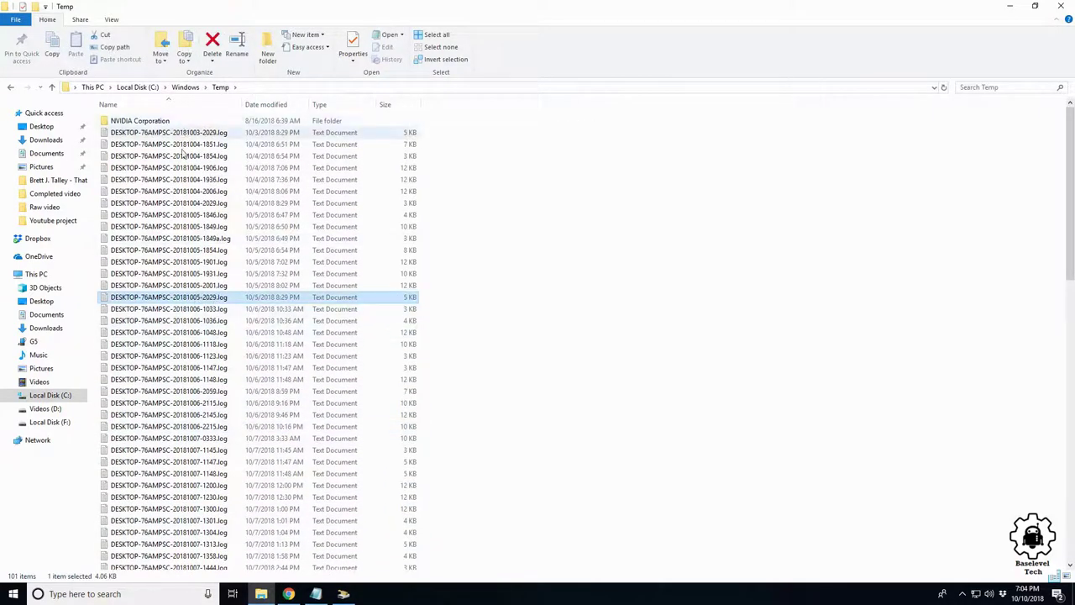
pyautogui.moveTo(1070, 194); pyautogui.dragTo(1014, 450)
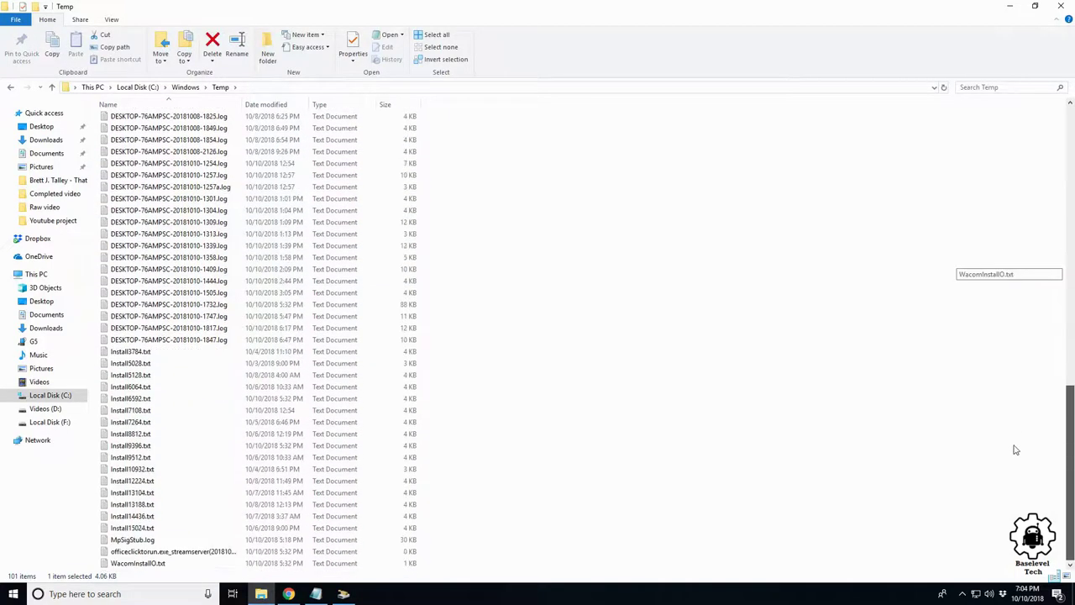
pyautogui.moveTo(1011, 497); pyautogui.dragTo(1046, 126)
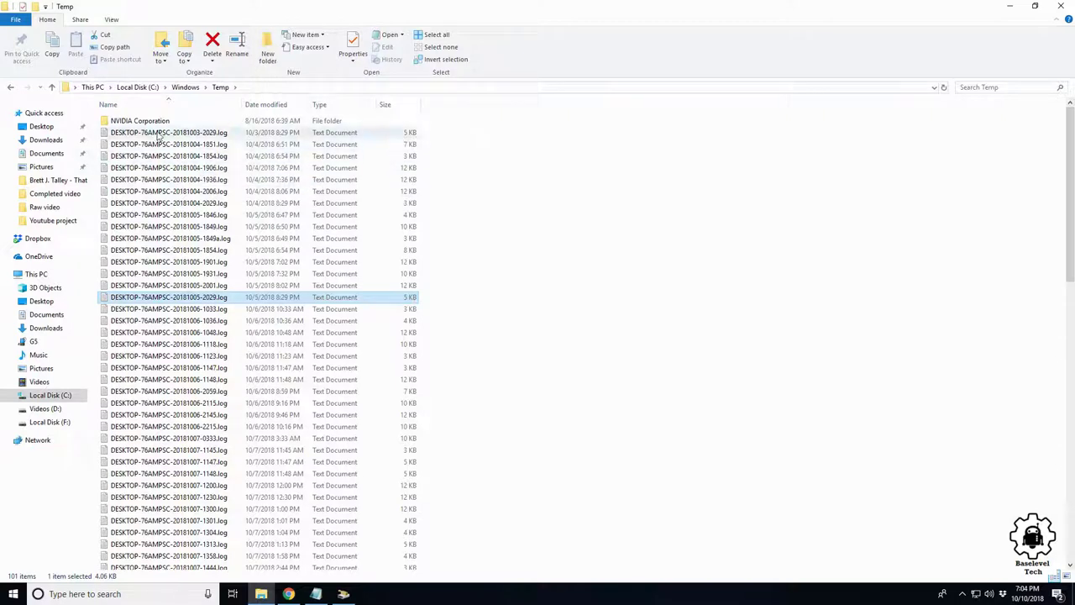
pyautogui.press('BackSpace')
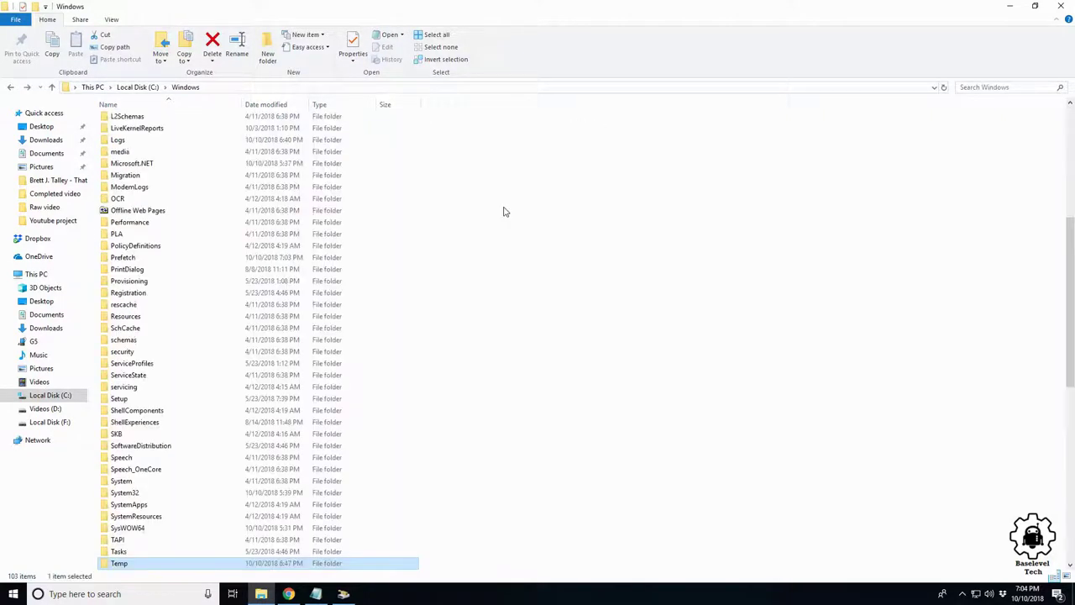
pyautogui.scroll(-2, 259, 394)
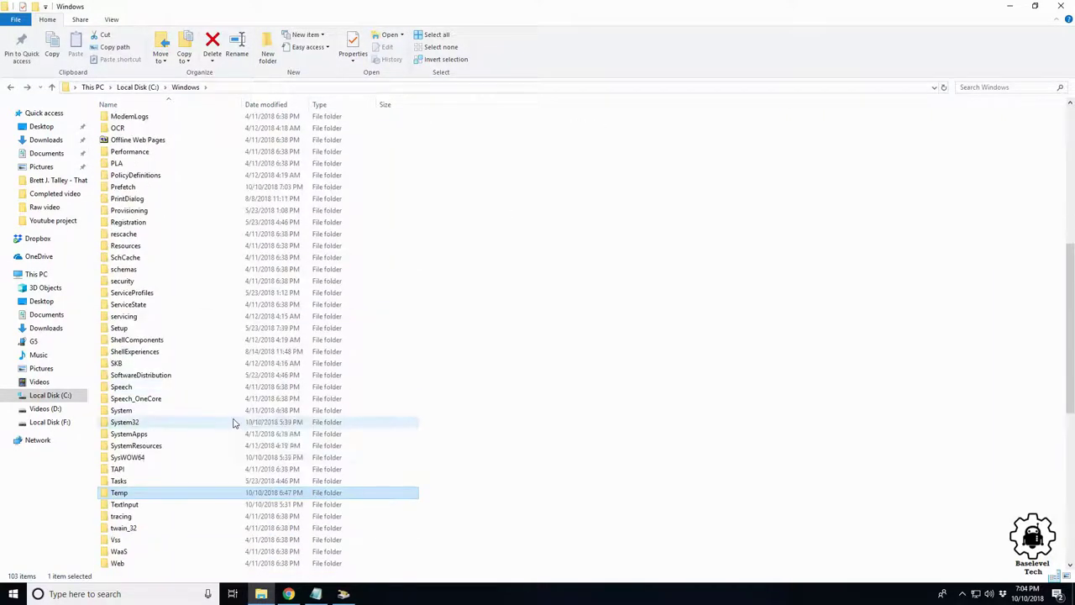
pyautogui.doubleClick(128, 497)
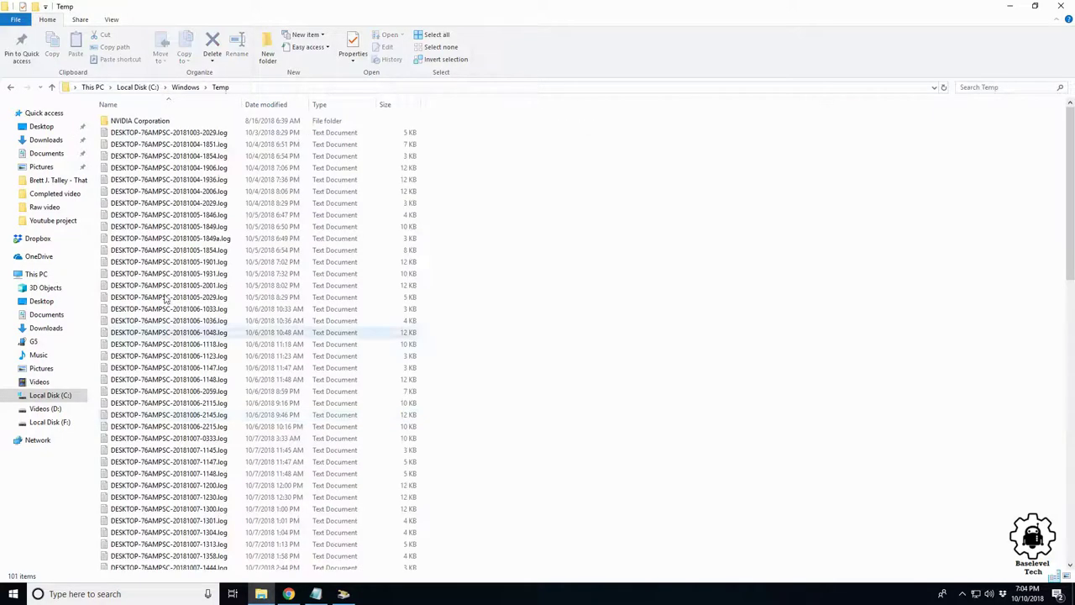
pyautogui.press('BackSpace')
pyautogui.scroll(-2, 436, 428)
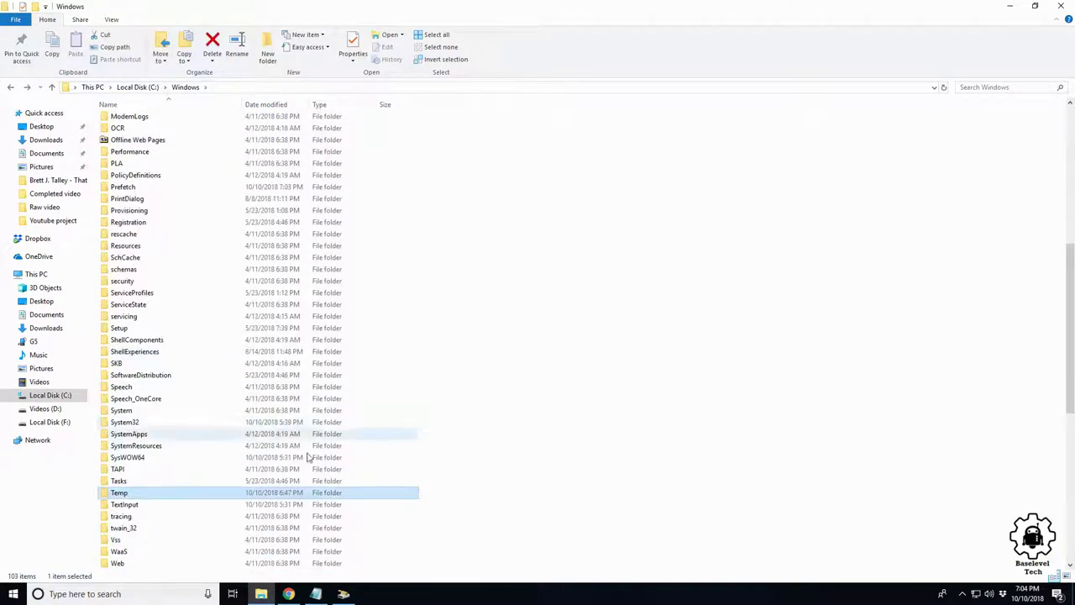
# Delete the entire contents of the C:\Windows\Temp folder, skipping the files that are in use
pyautogui.doubleClick(124, 496)
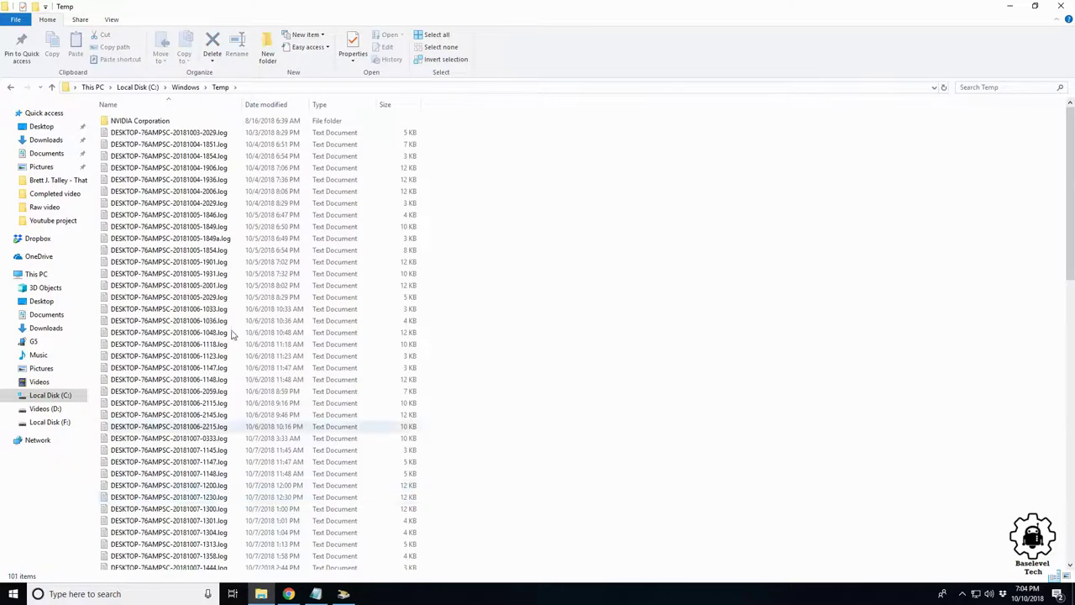
pyautogui.hotkey('ctrl', 'a')
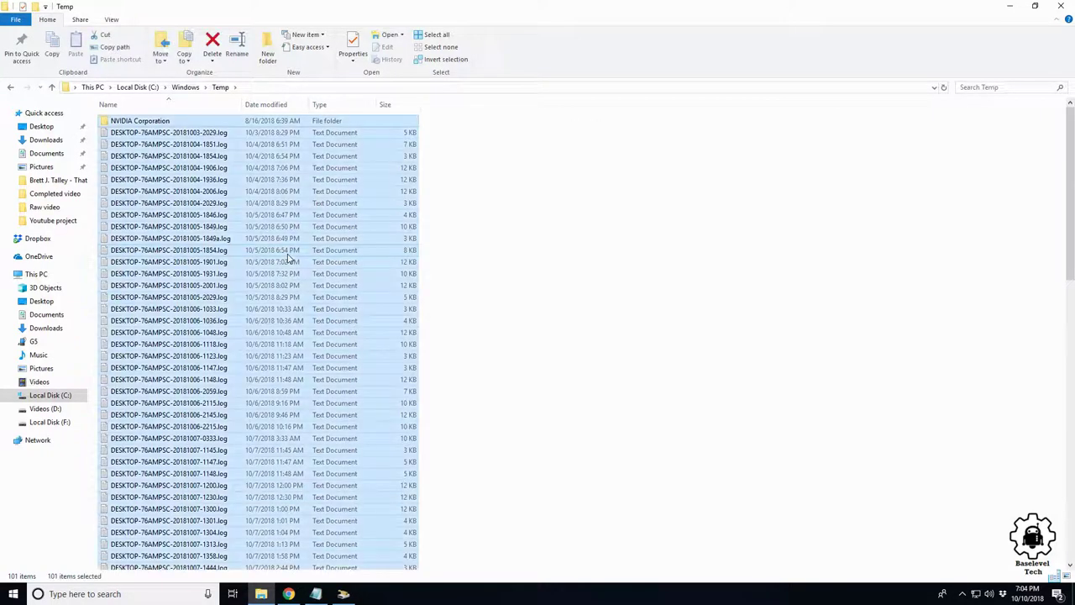
pyautogui.rightClick(217, 215)
pyautogui.click(244, 344)
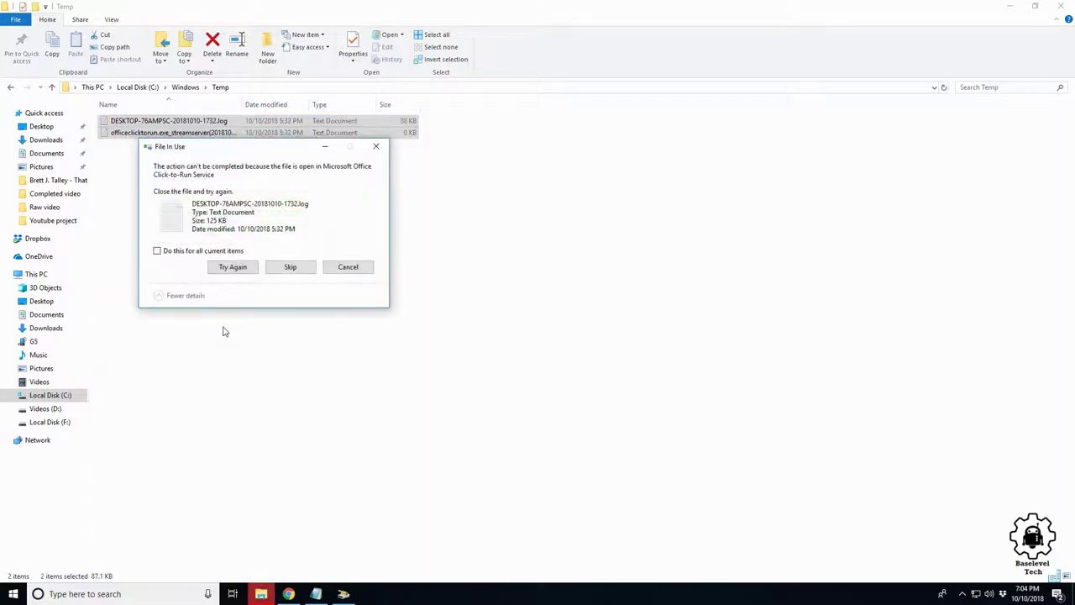
pyautogui.moveTo(233, 156); pyautogui.dragTo(259, 169)
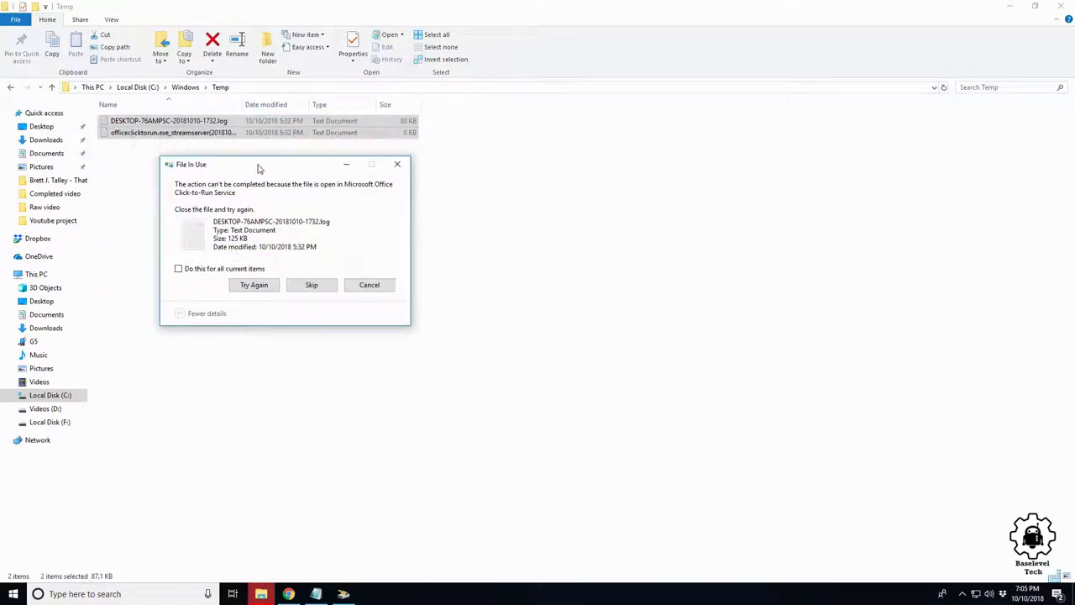
pyautogui.click(319, 285)
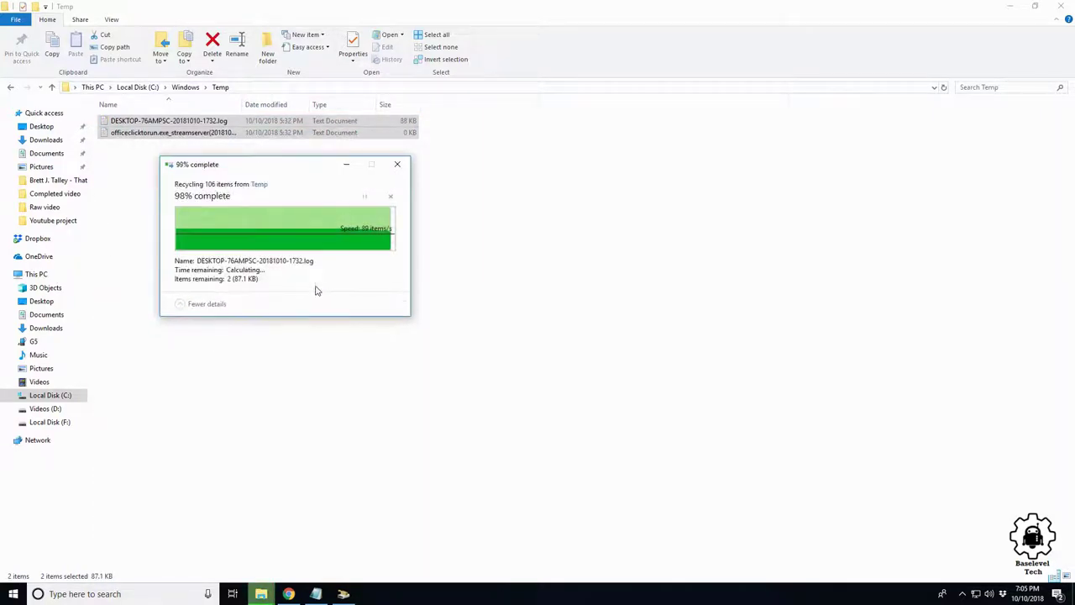
pyautogui.click(319, 287)
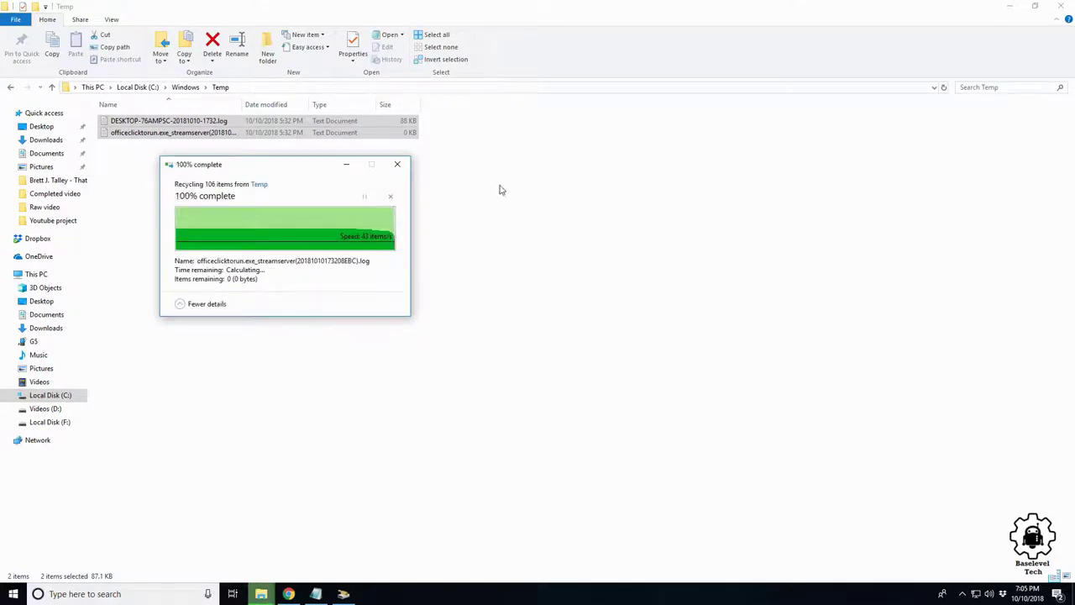
pyautogui.click(207, 213)
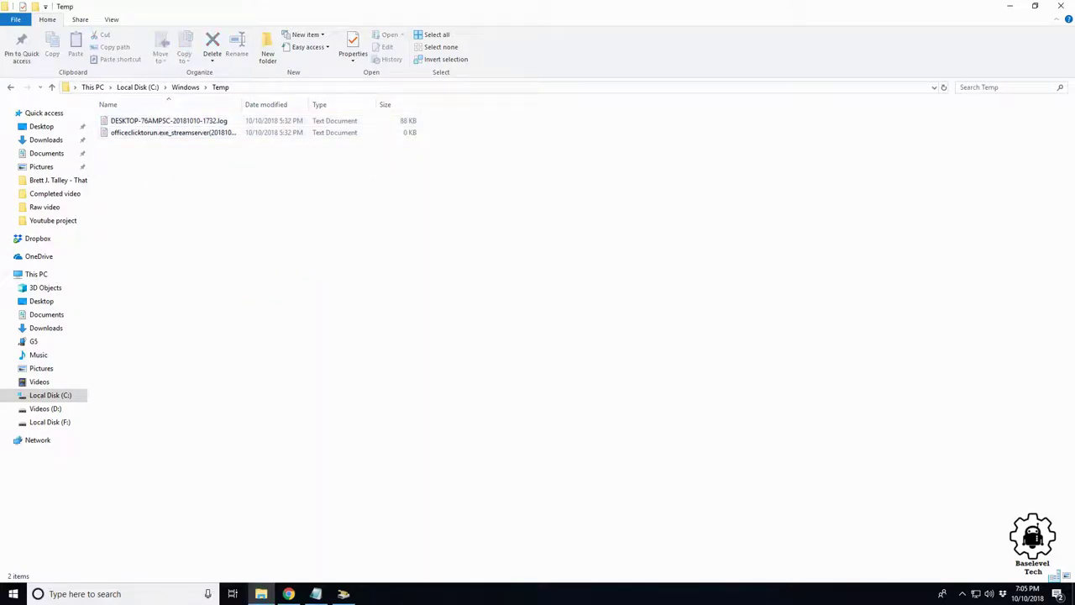